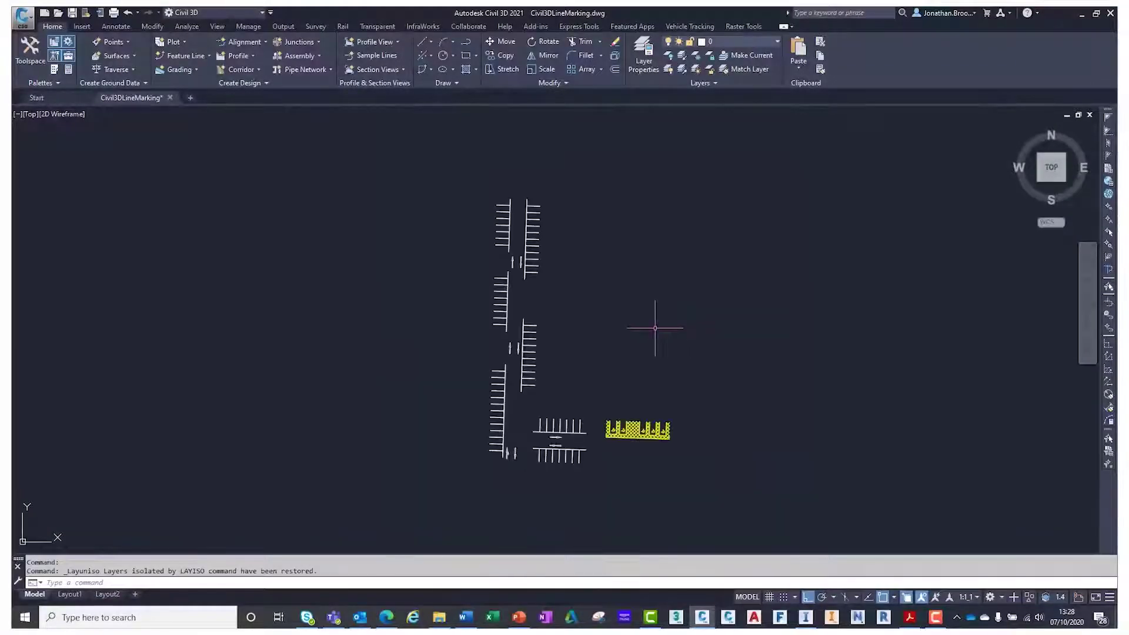
Step: Isolate the WhiteLining layer with LAYISO by picking a white parking-bay line
left_click(687, 60)
left_click(534, 223)
type("MAP")
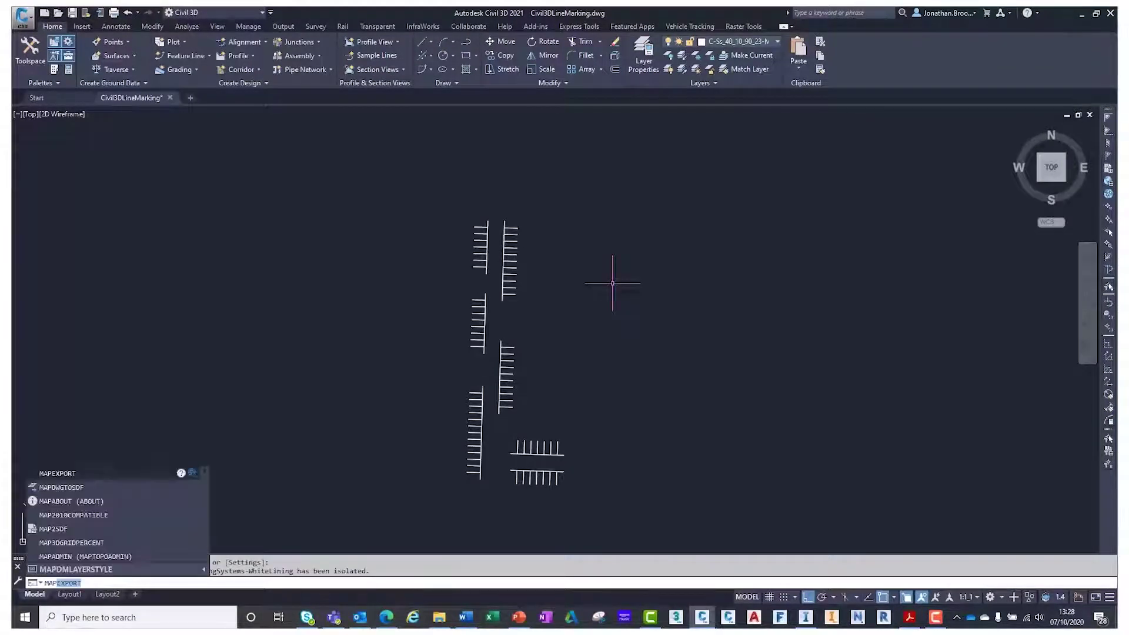
Step: Start a MAPDWGTOSDF export to a file named LineMarkingParkingBaysWhite
left_click(66, 489)
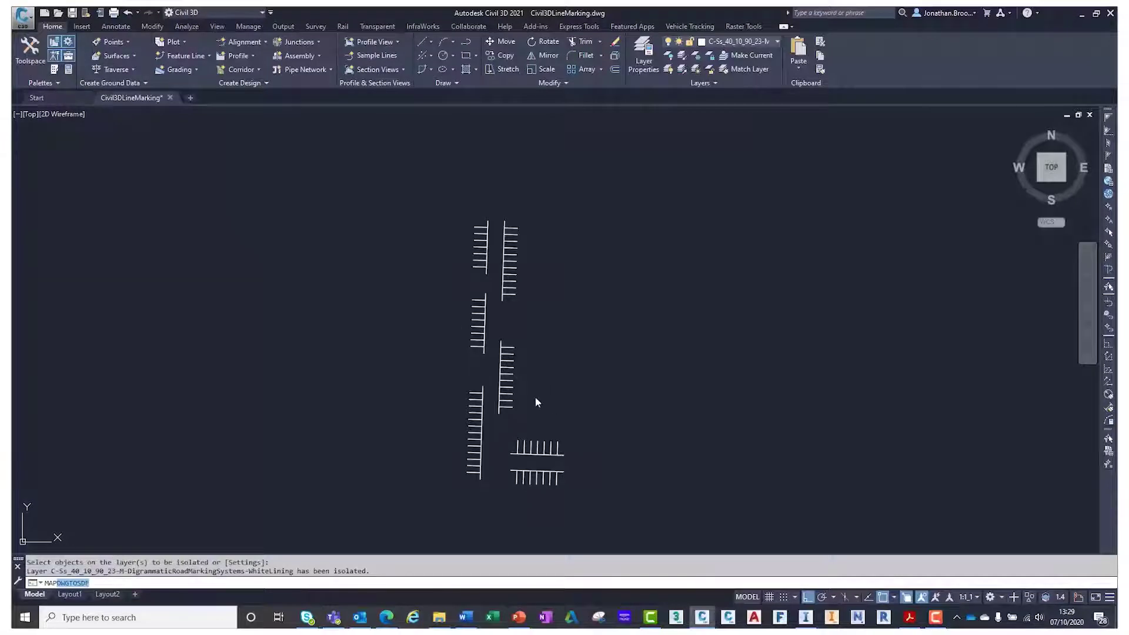
key("Return")
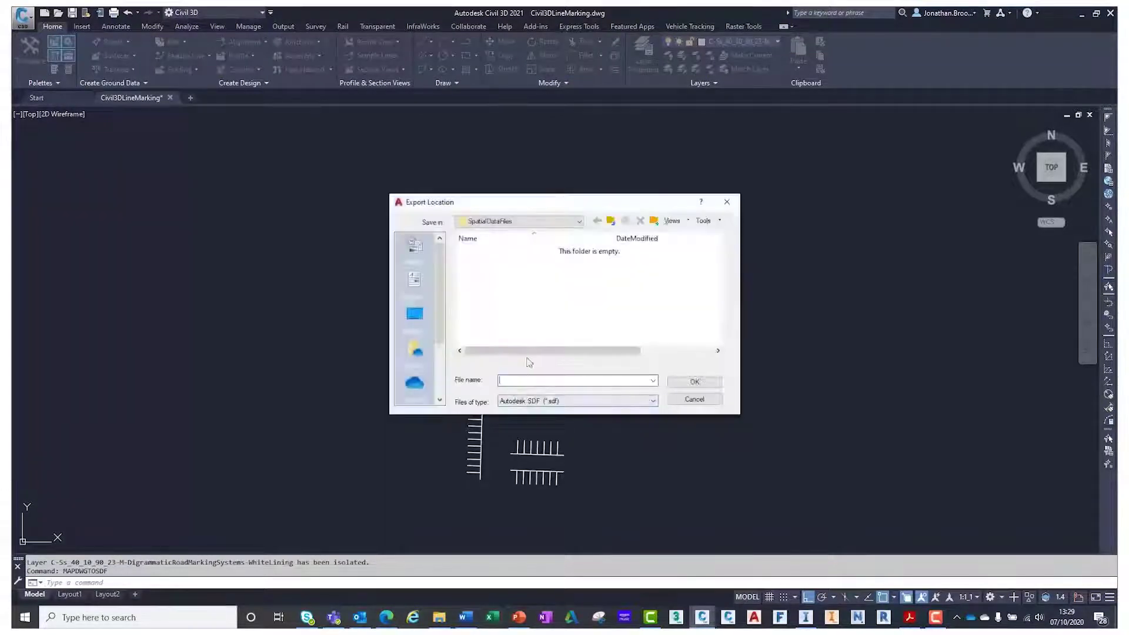
type("LineMarkingParkingBaysWhite")
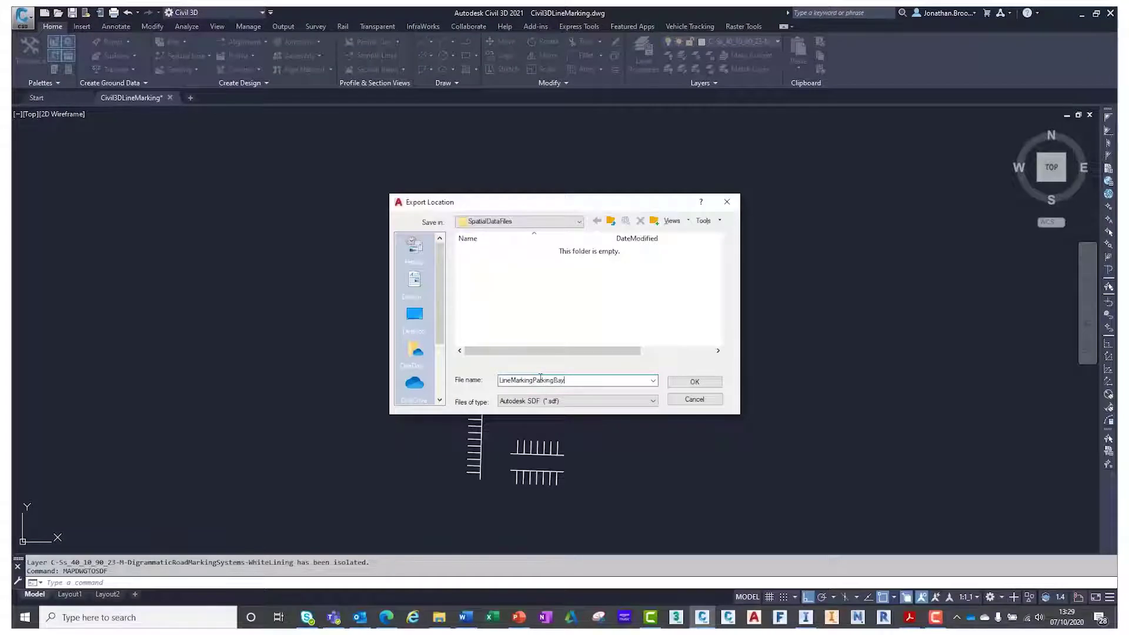
left_click(682, 383)
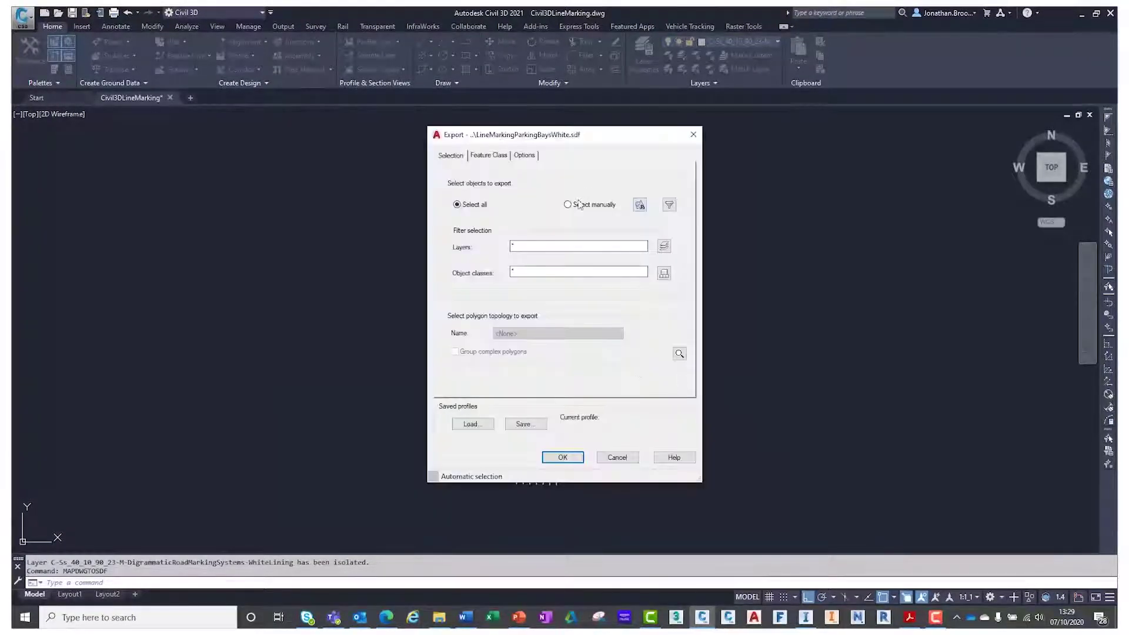
Step: Window-select and export the 70 white bay lines, then restore all layers
left_click(640, 205)
left_click_drag(415, 184, 639, 513)
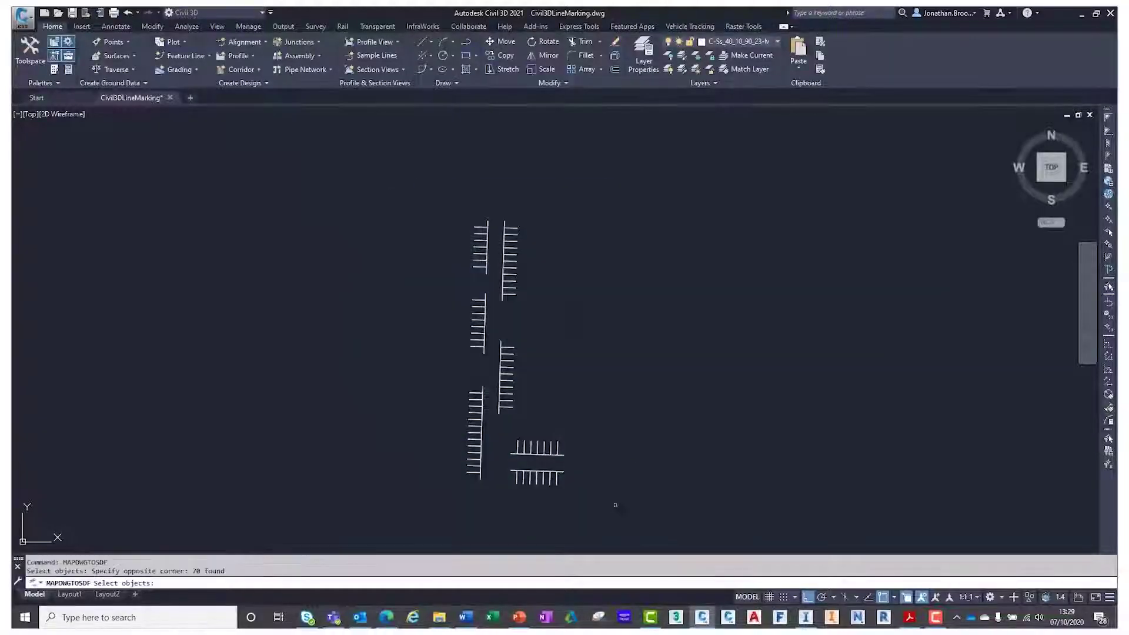
key("Return")
left_click(567, 457)
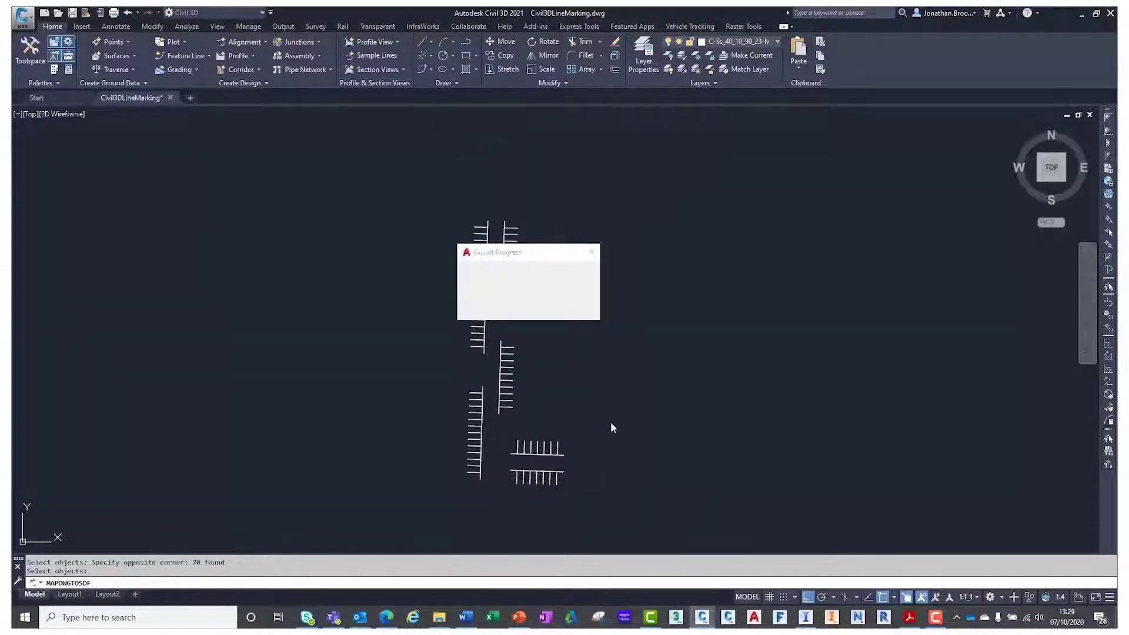
left_click(680, 74)
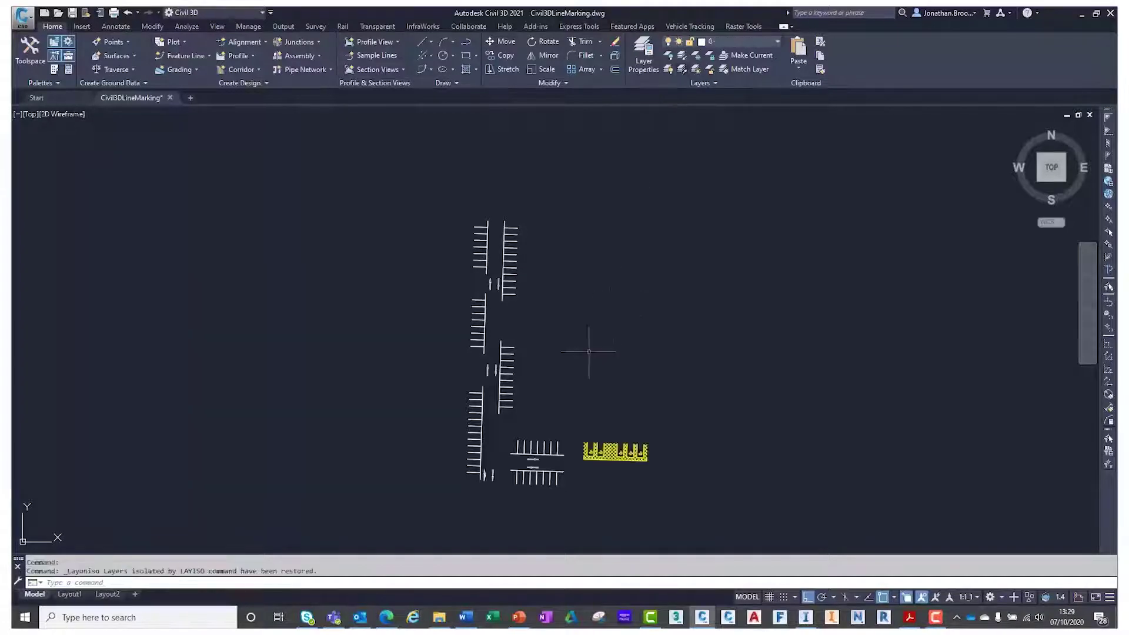
Step: Isolate the WhiteSymbols layer and start an SDF export named LineMarkingSymbolsWhite
left_click(685, 60)
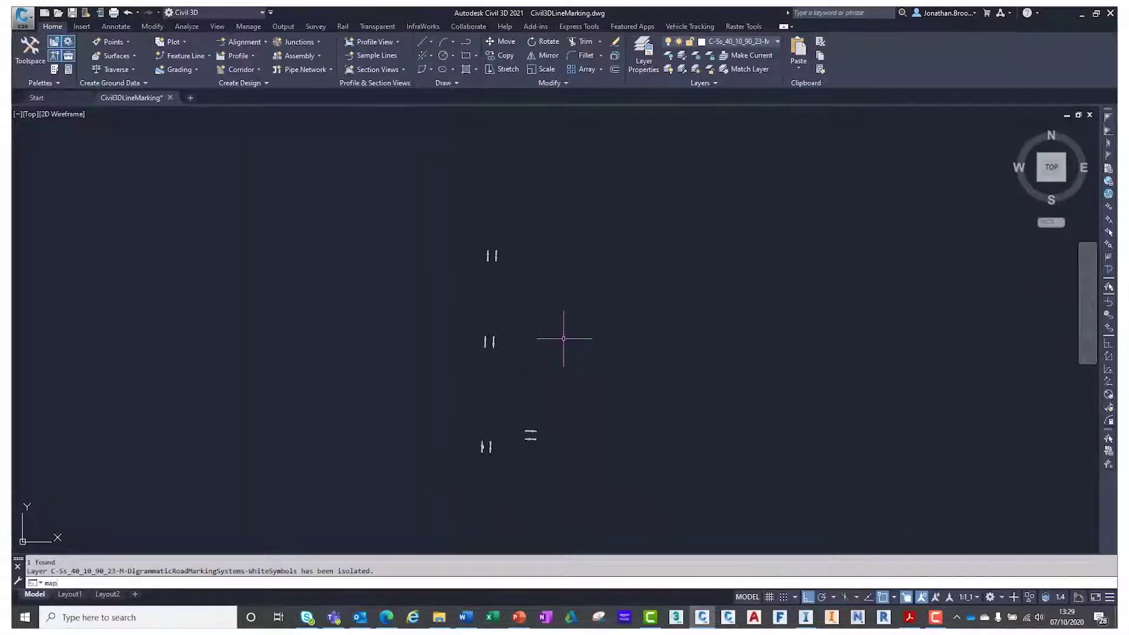
left_click(64, 495)
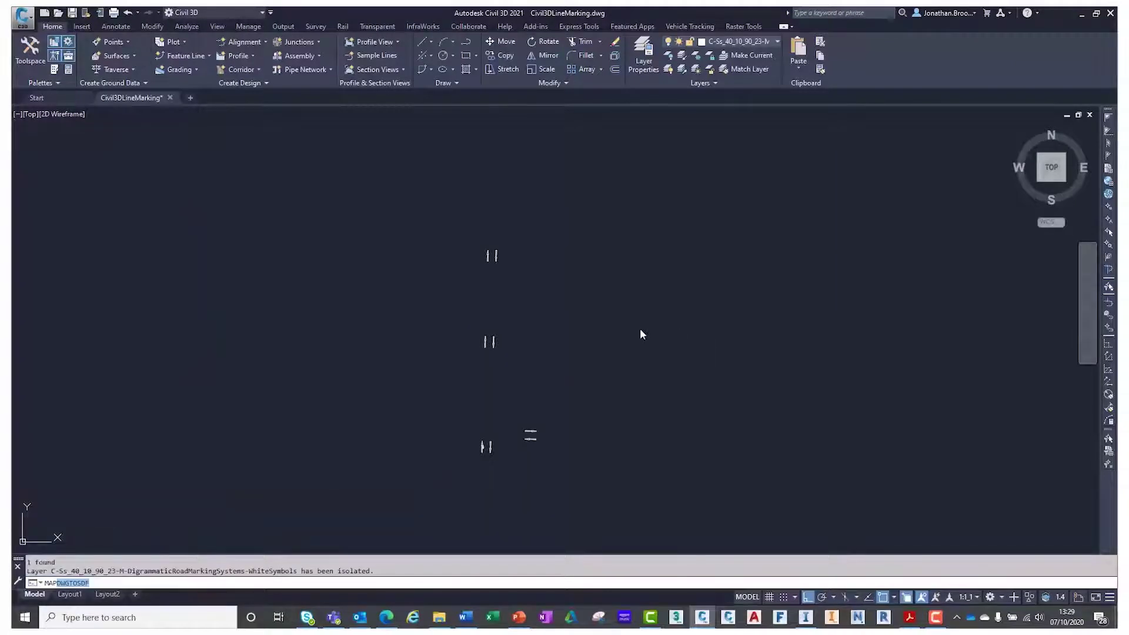
key("Return")
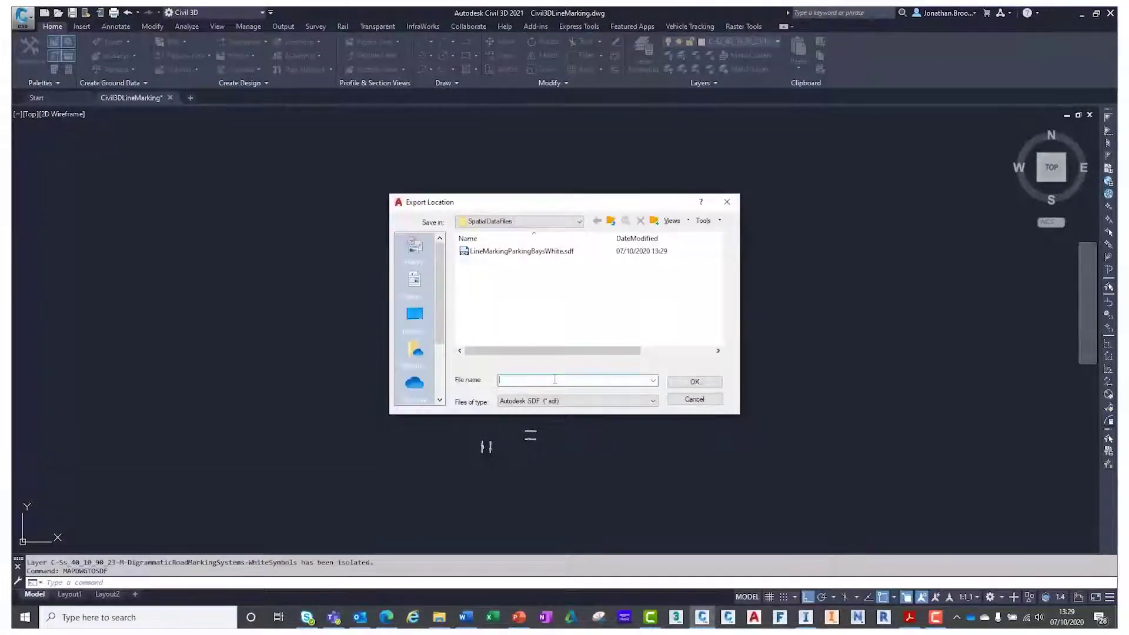
type("LineMarkingSymbolsWhite")
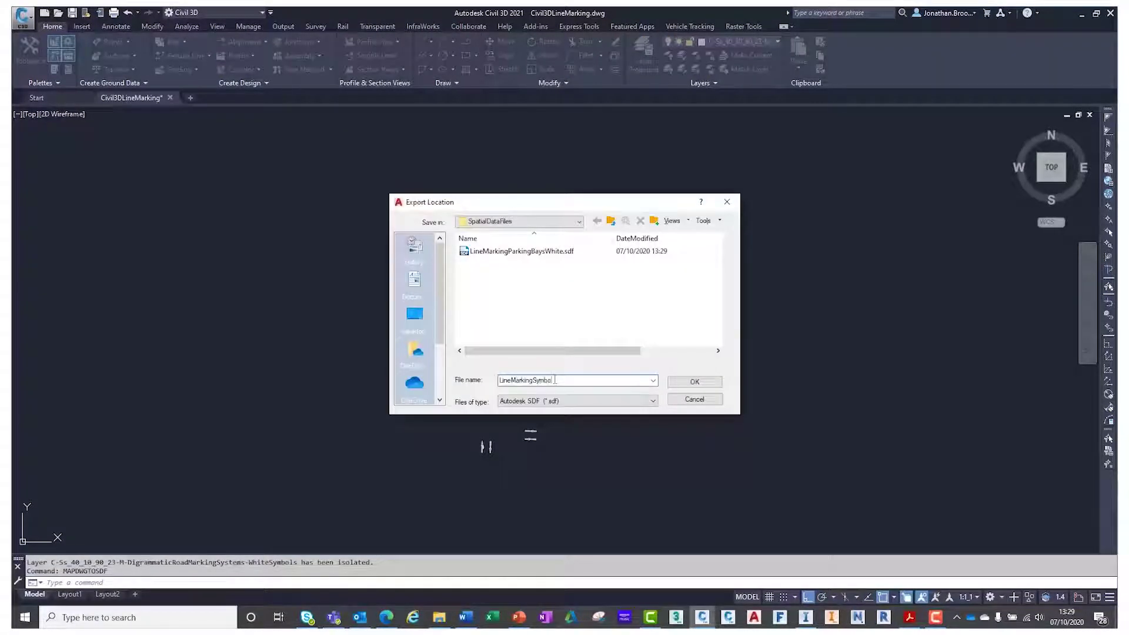
left_click(708, 386)
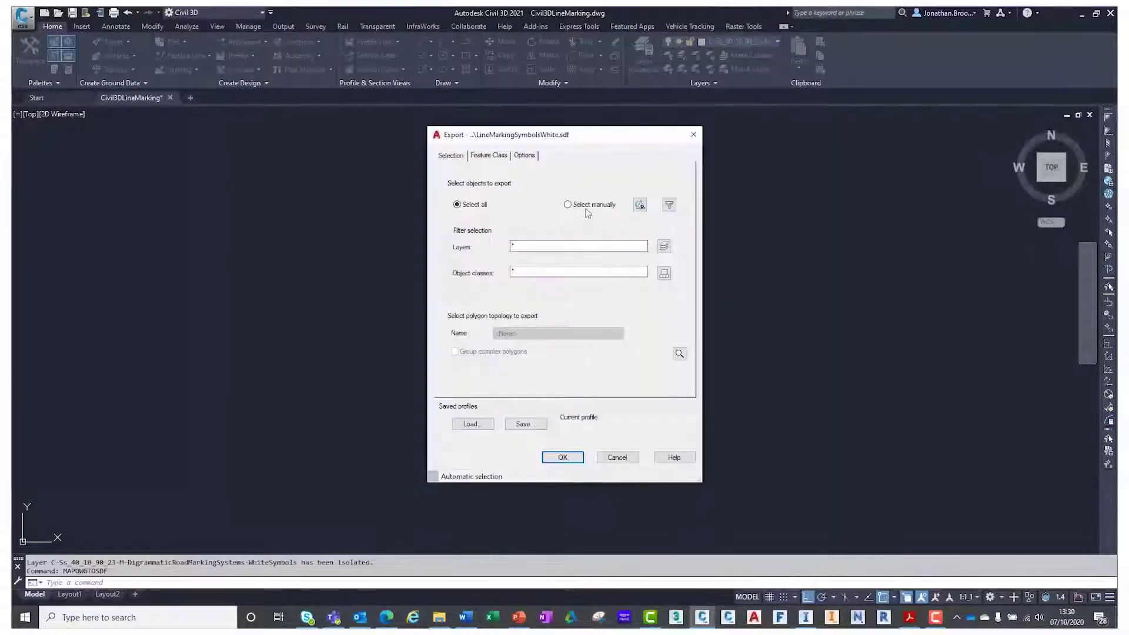
Step: Window-select the eight white symbols, review the export options, and export them
left_click(640, 205)
left_click(429, 222)
left_click(612, 520)
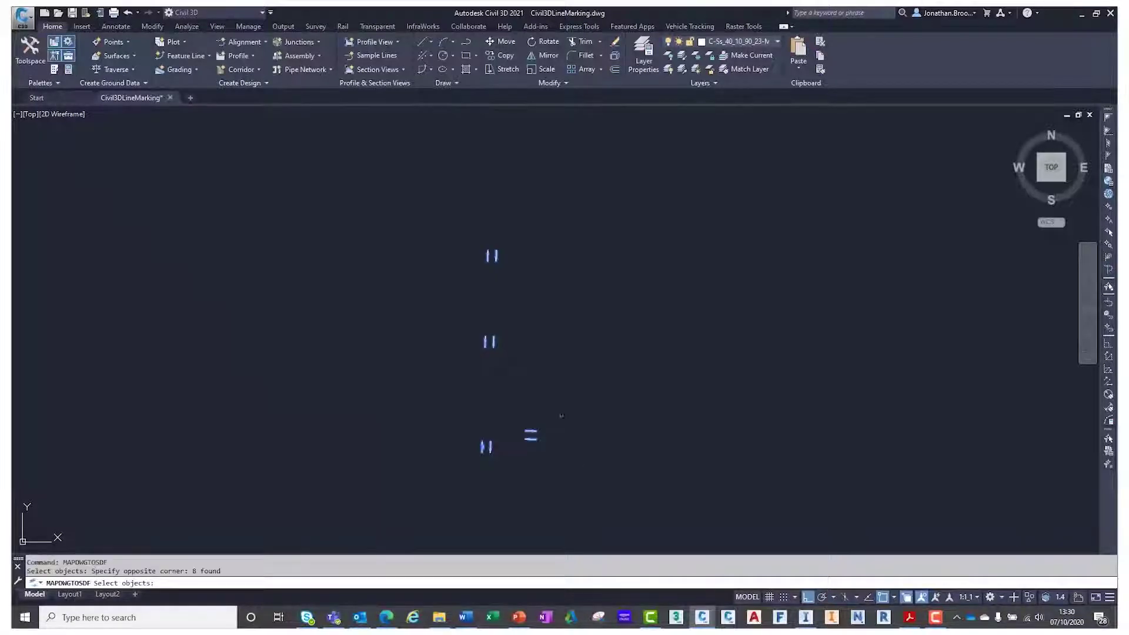
key("Return")
left_click(521, 155)
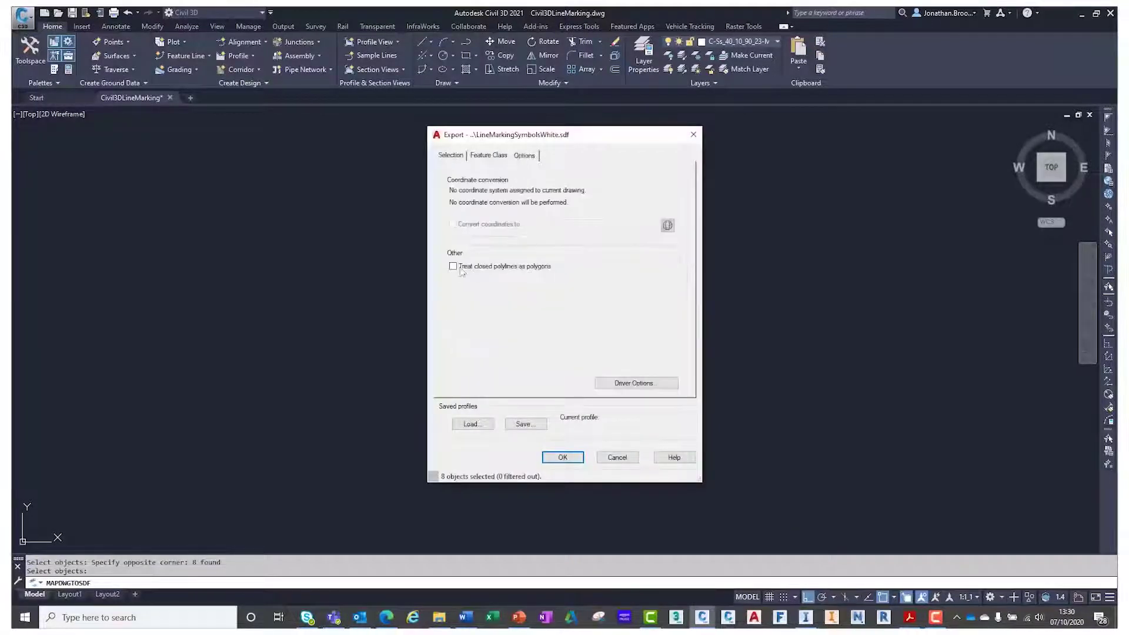
left_click(570, 461)
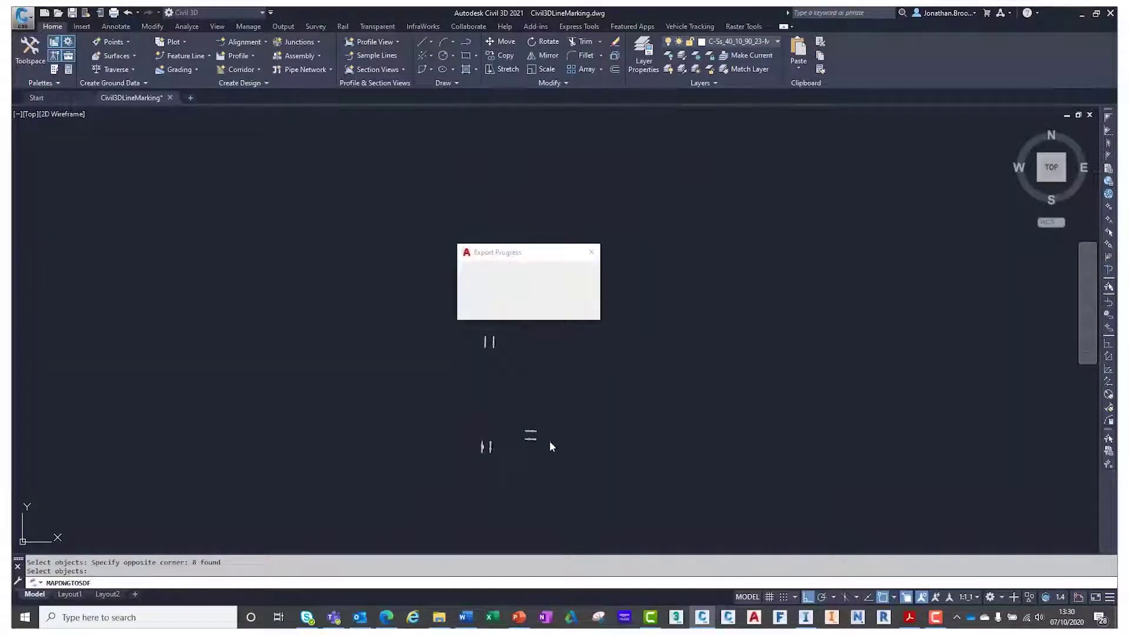
Step: Isolate the YellowLining layer and name the MAPEXPORT file LineMarkingParkingBaysYellow.sdf
left_click(681, 69)
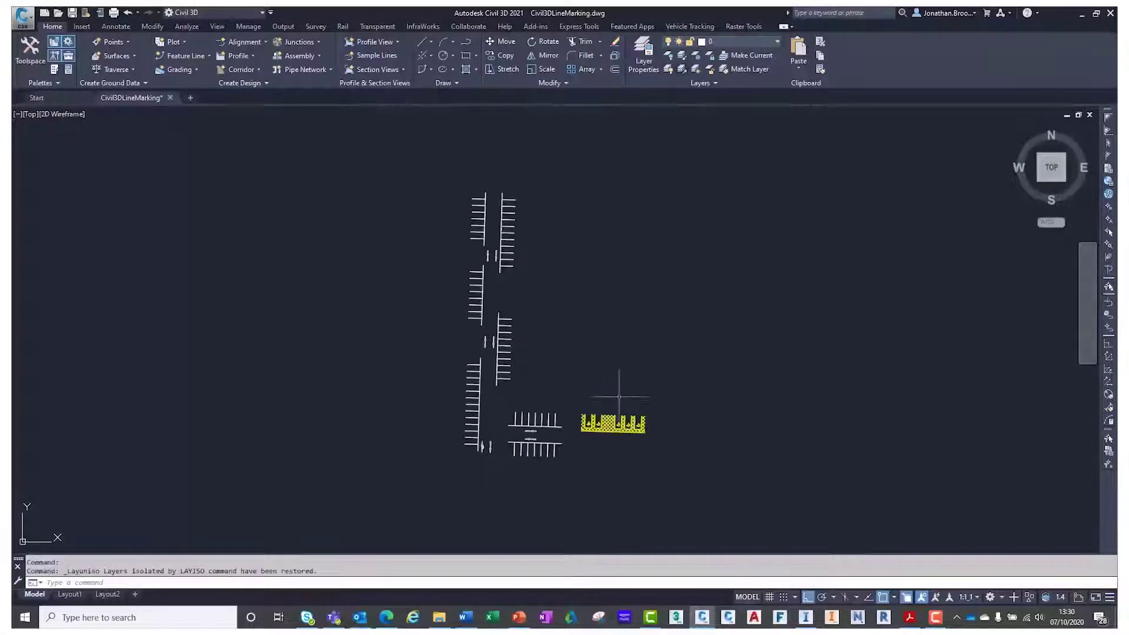
left_click(683, 56)
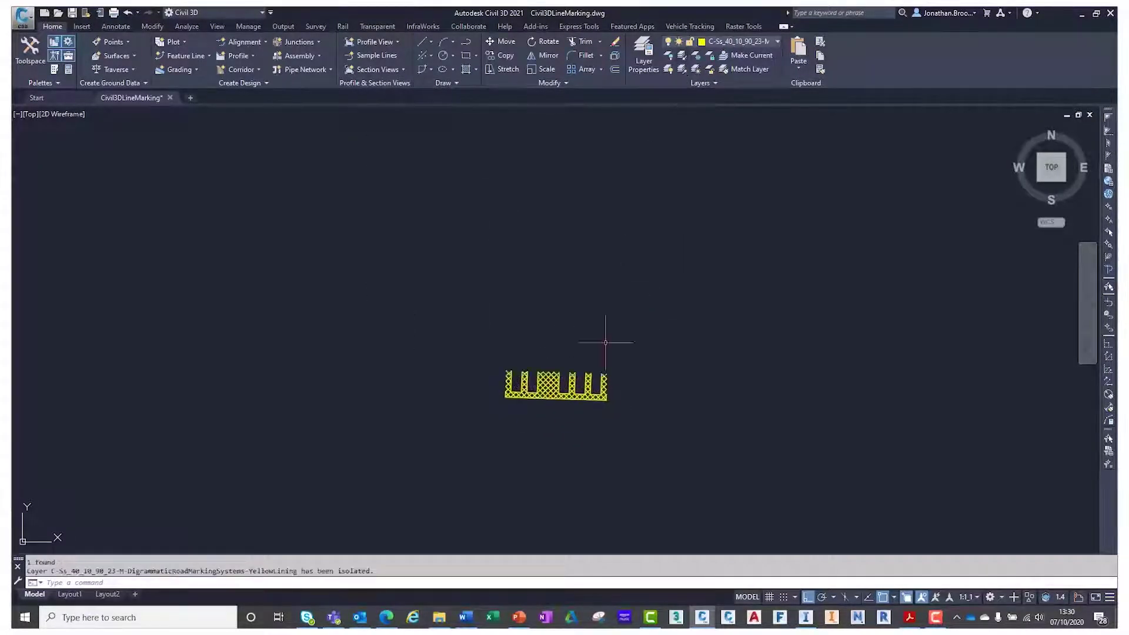
scroll(609, 331, "up", 2)
type("MAPEXPORT")
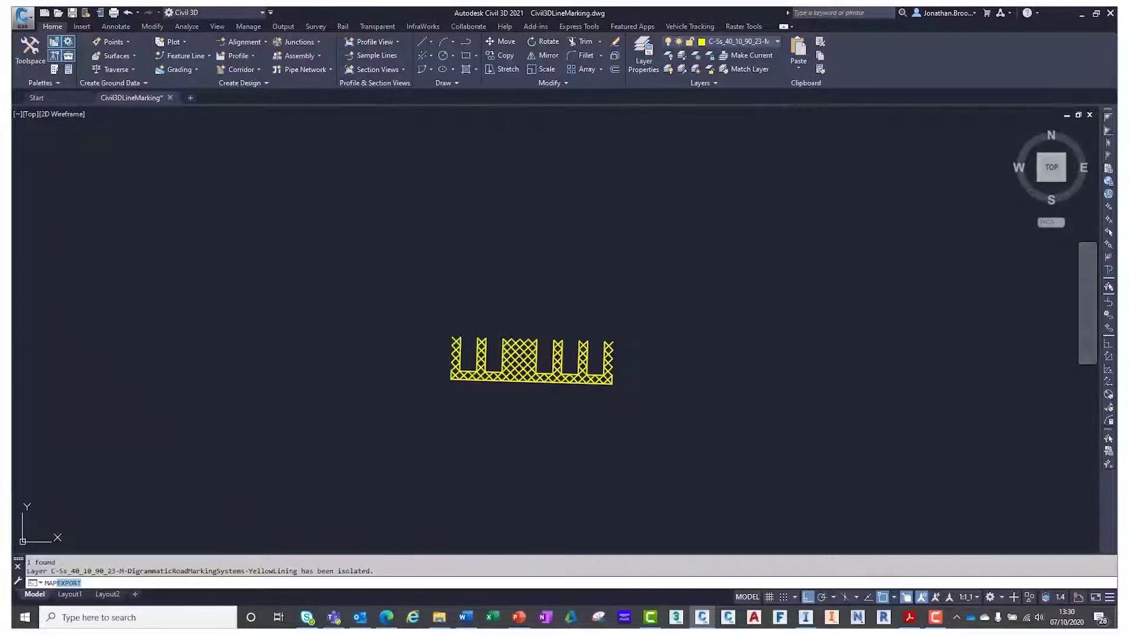
key("Return")
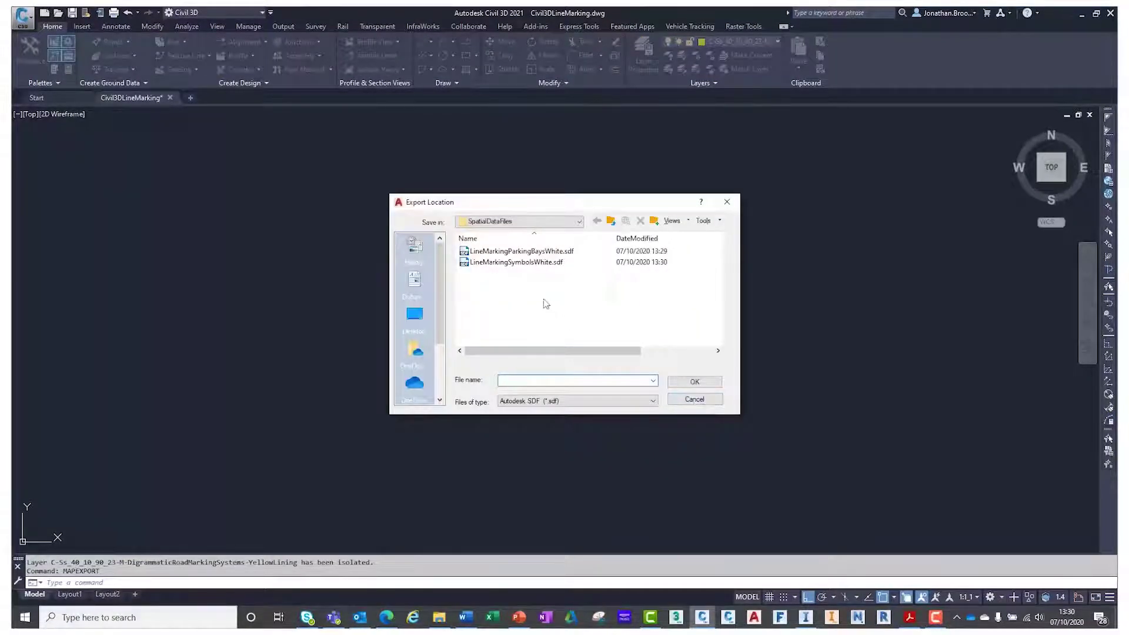
left_click(538, 254)
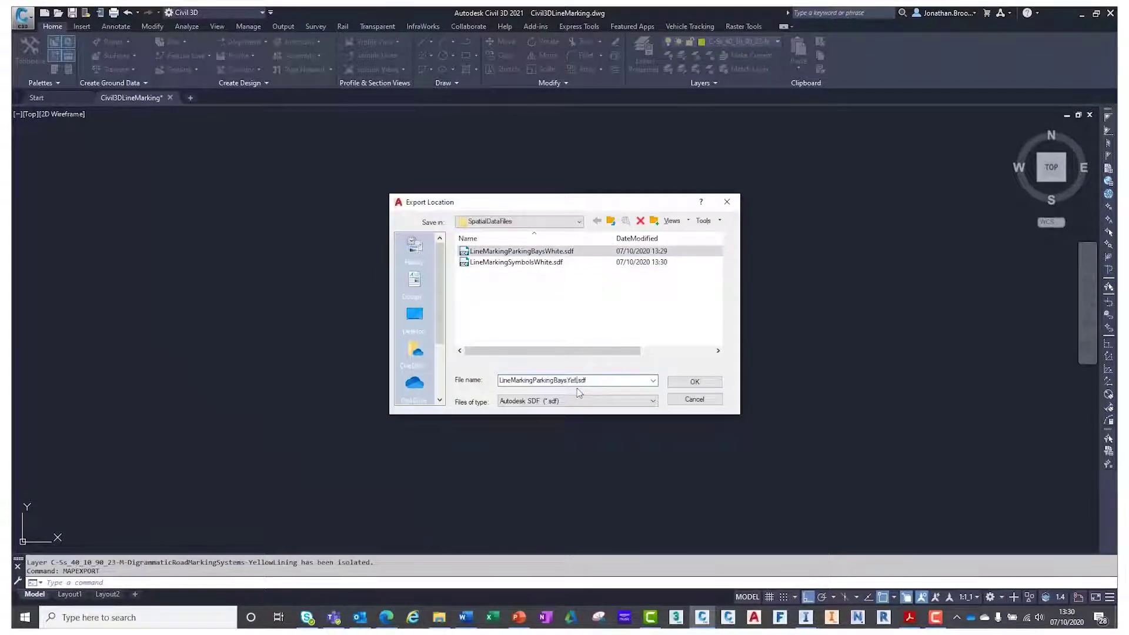
left_click(678, 385)
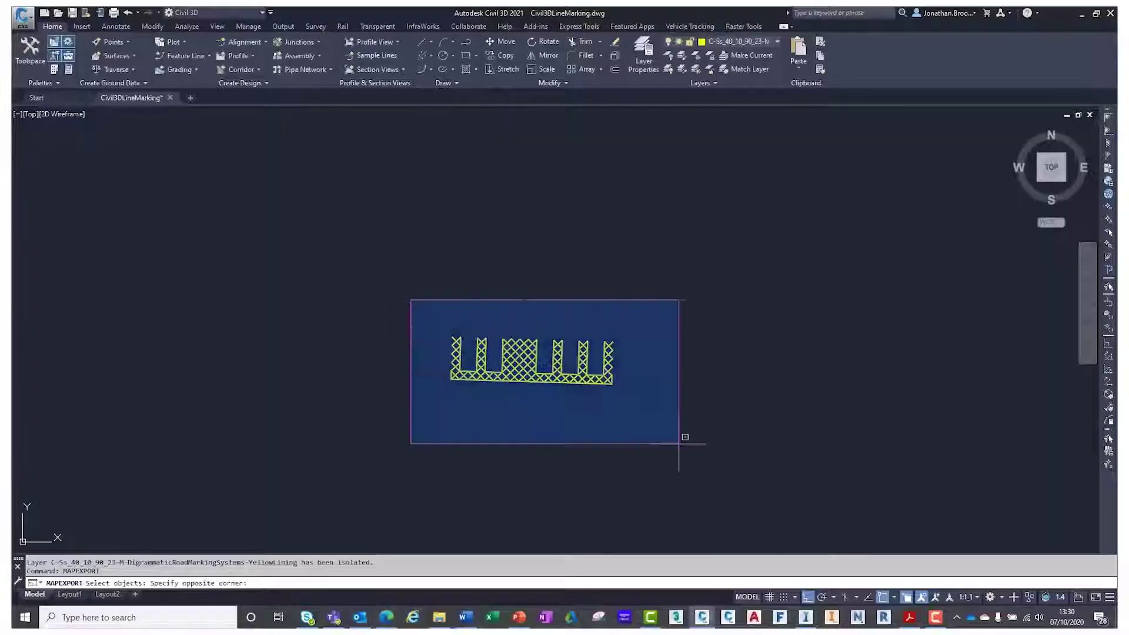
Step: Window-select and export the 80 yellow hatched bay markings
left_click(681, 439)
key("Return")
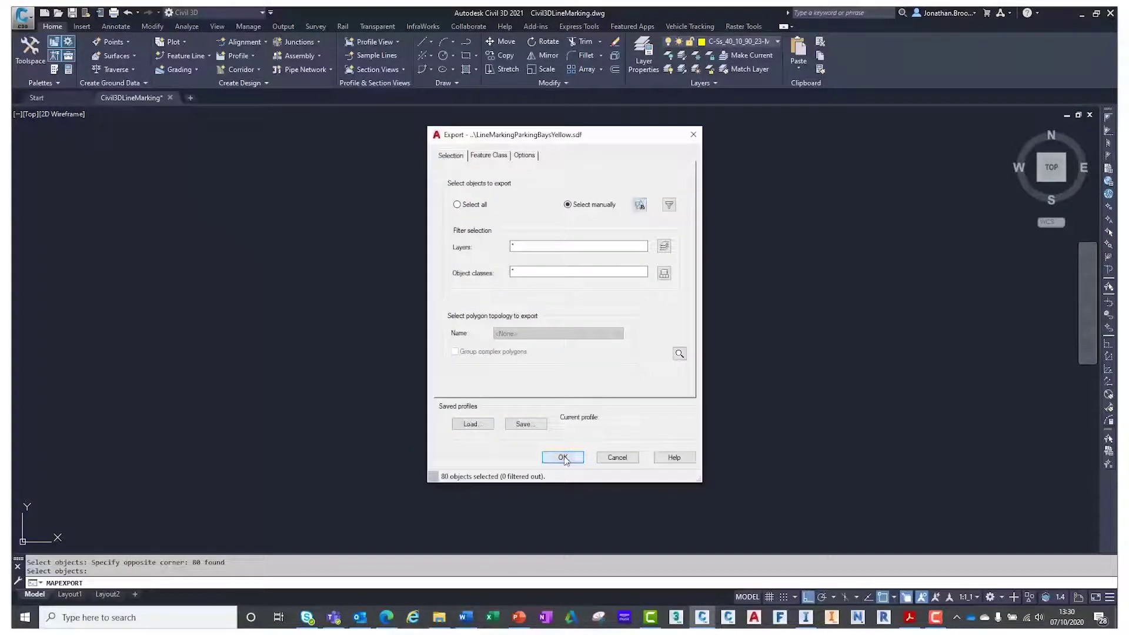
left_click(563, 458)
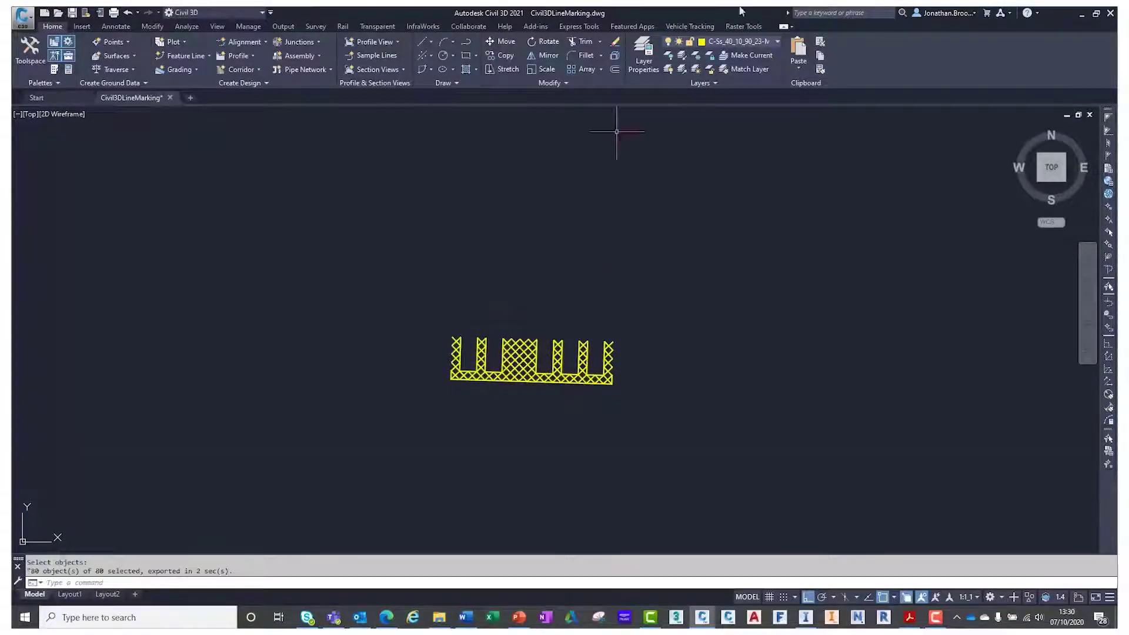
Step: Isolate the YellowSymbols layer by picking a wheelchair symbol
left_click(680, 71)
scroll(507, 384, "up", 3)
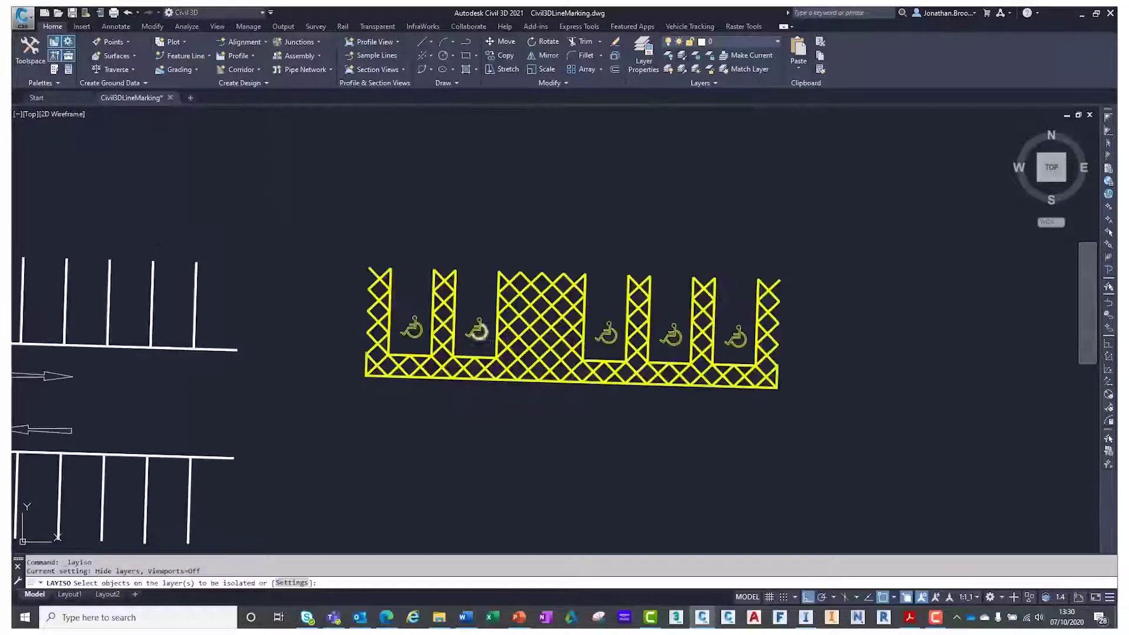
left_click(477, 332)
key("Return")
type("MAP")
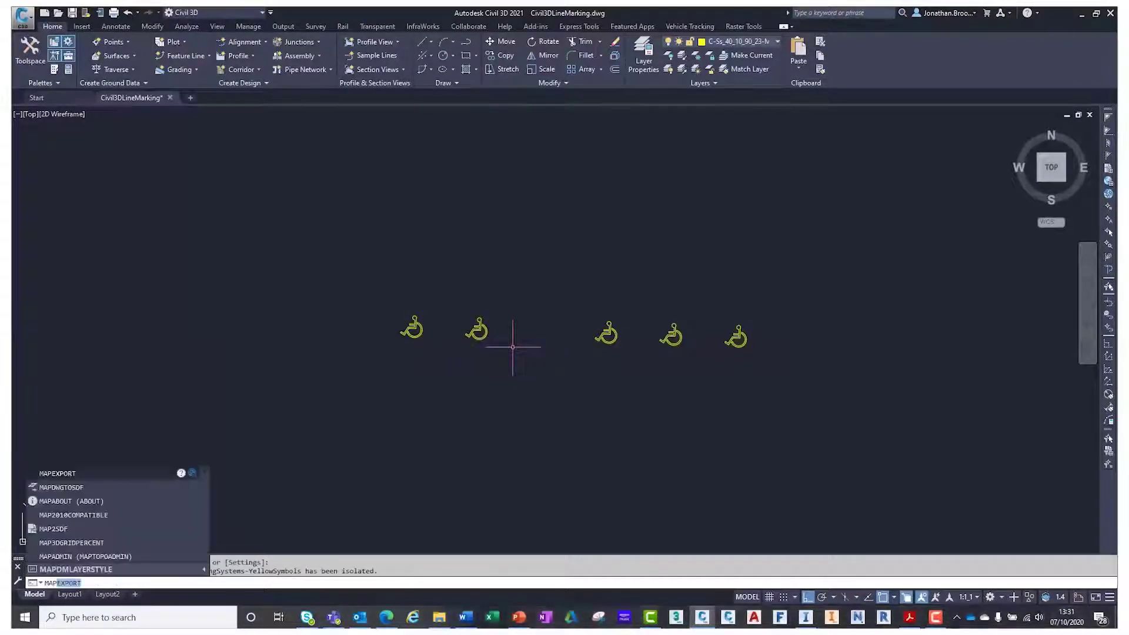
Step: Start the SDF export and name the file LineMarkingSymbolsYellow
key("Return")
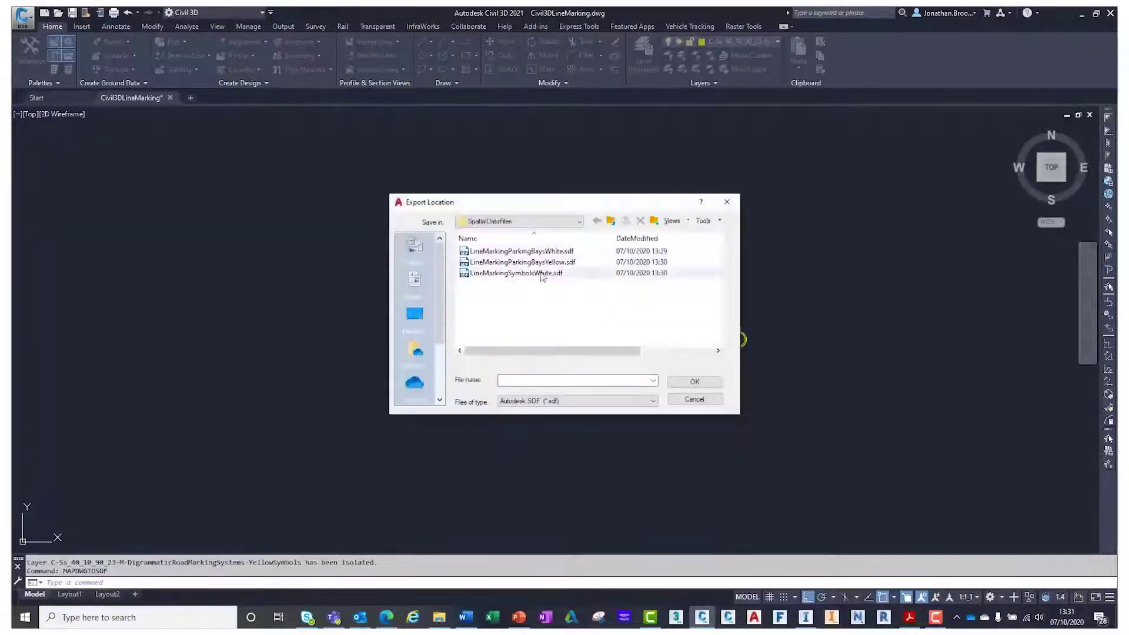
left_click(527, 275)
left_click(558, 383)
type("LineMarkingSymbolsYellow.sdf")
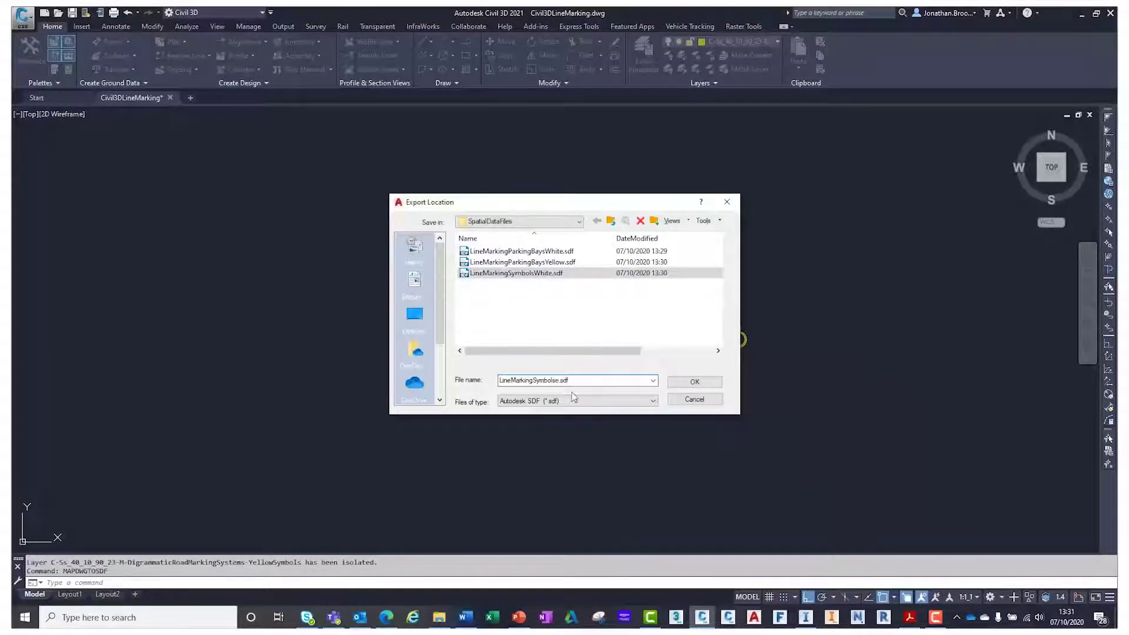
left_click(695, 381)
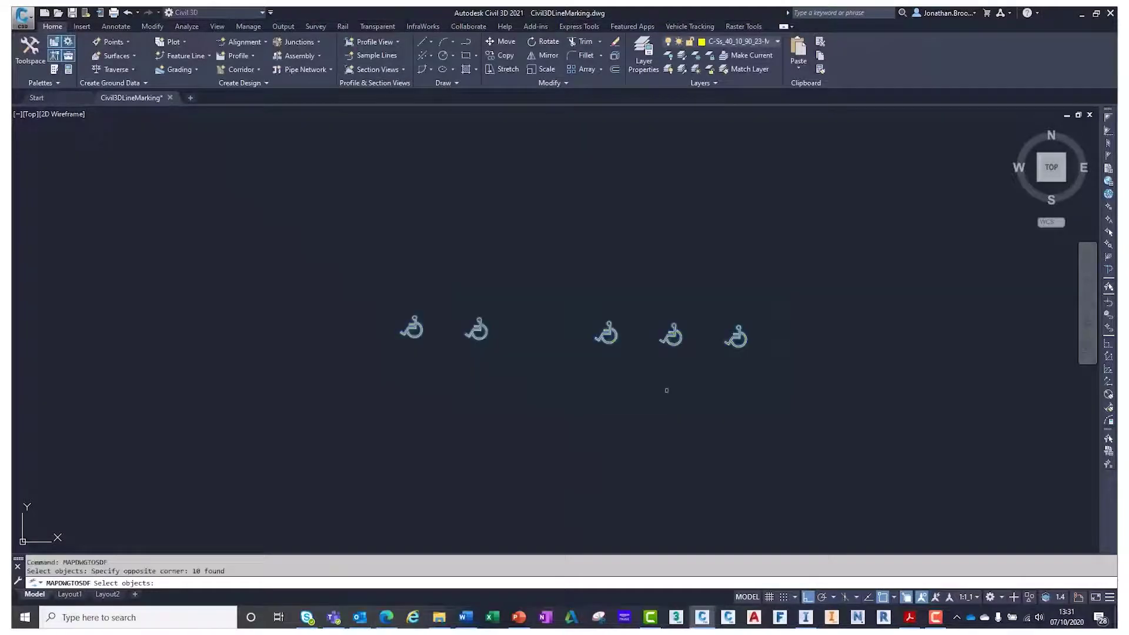
Step: Export the ten selected wheelchair symbols and restore all hidden layers
key("Return")
left_click(524, 155)
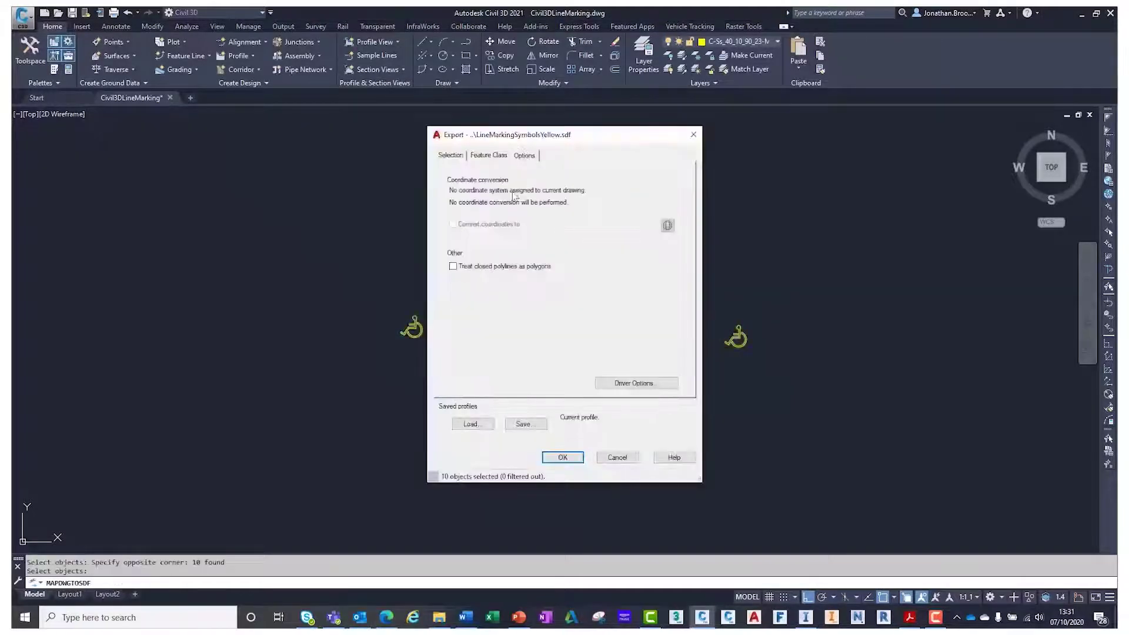
left_click(565, 457)
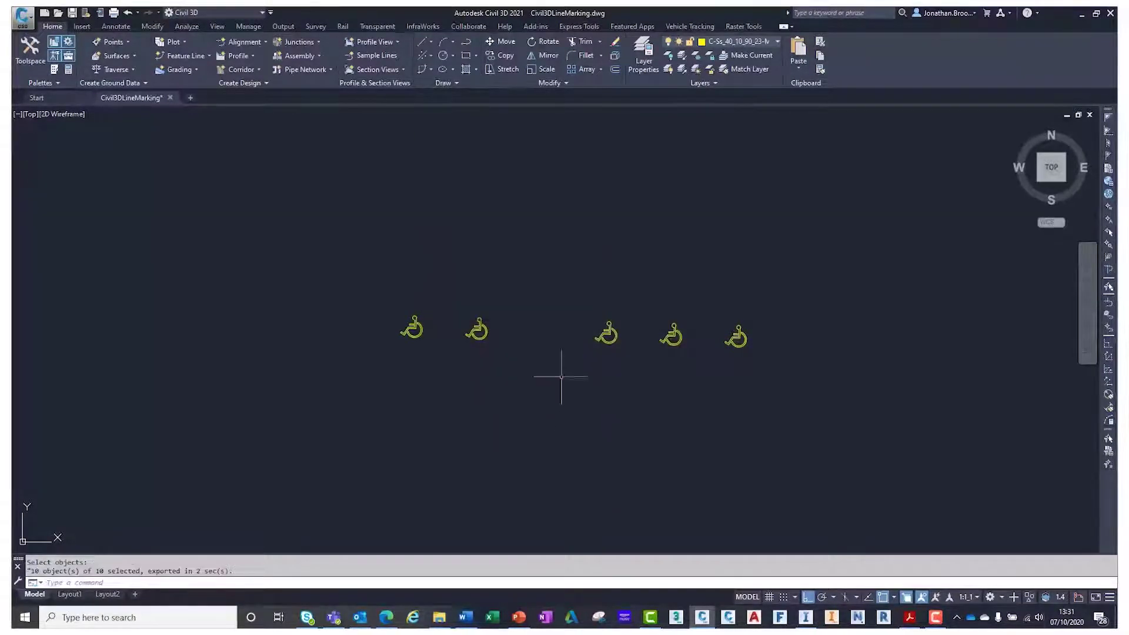
left_click(681, 69)
scroll(560, 358, "down", 2)
scroll(583, 324, "down", 1)
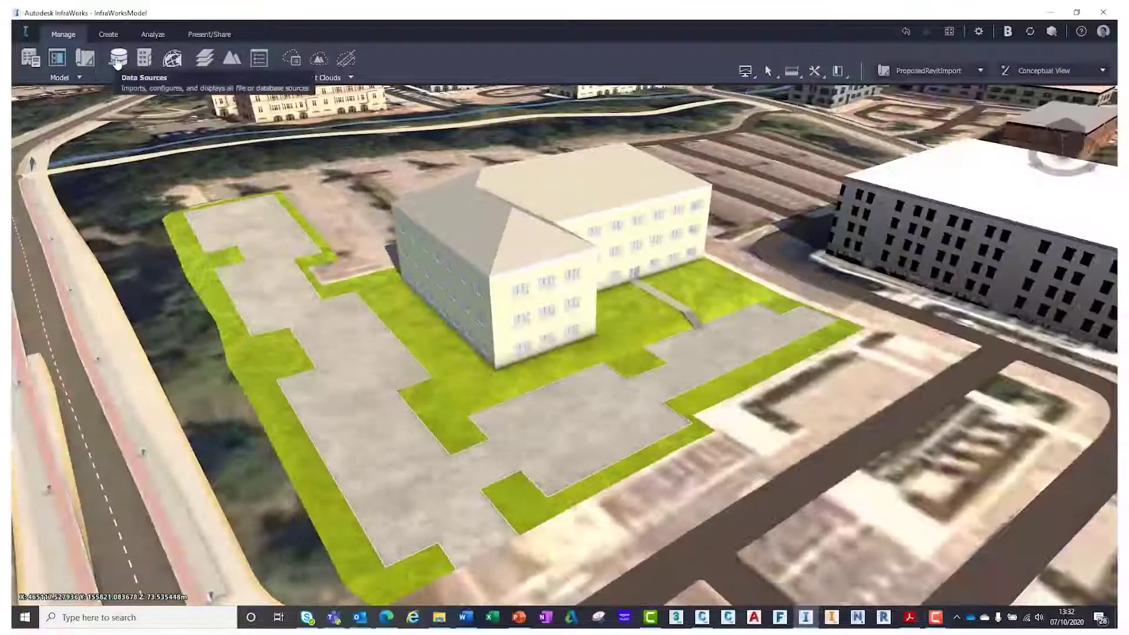
Step: Add LineMarkingParkingBaysWhite.sdf as an SDF data source
left_click(117, 57)
left_click(830, 135)
left_click(874, 306)
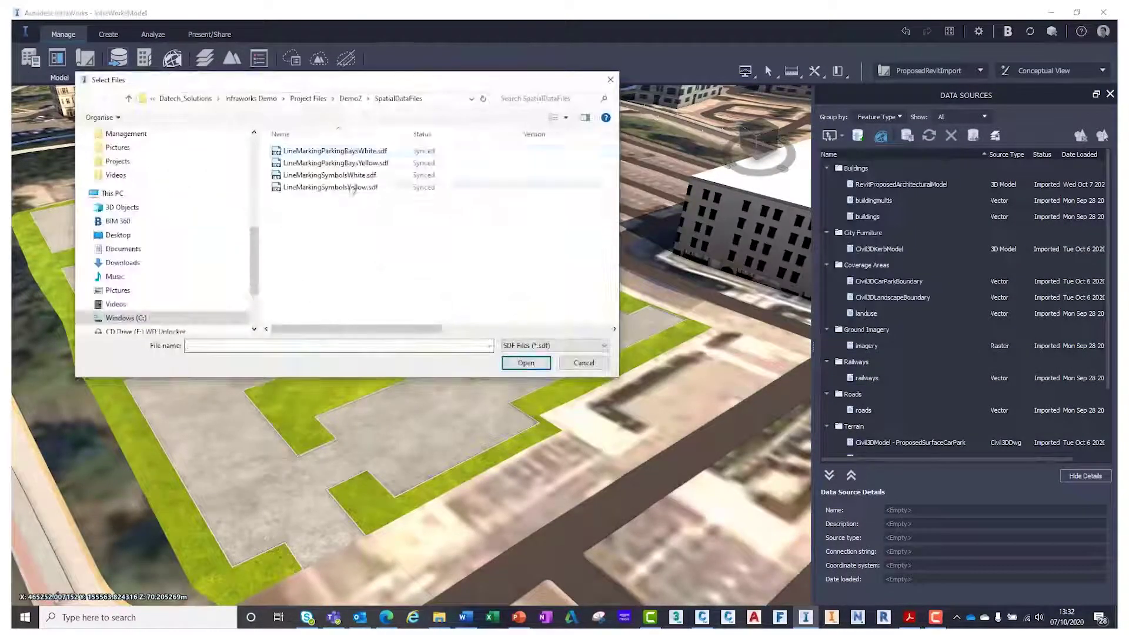
left_click(526, 362)
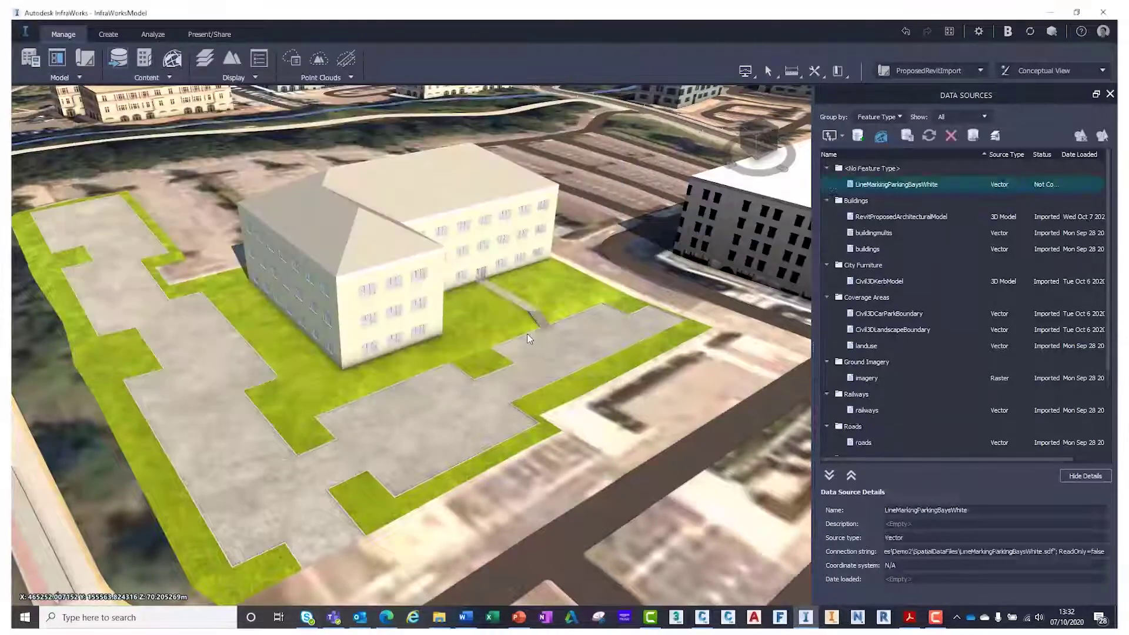
Step: Configure the white bays source as a Coverage Area coloured white
right_click(898, 186)
left_click(940, 195)
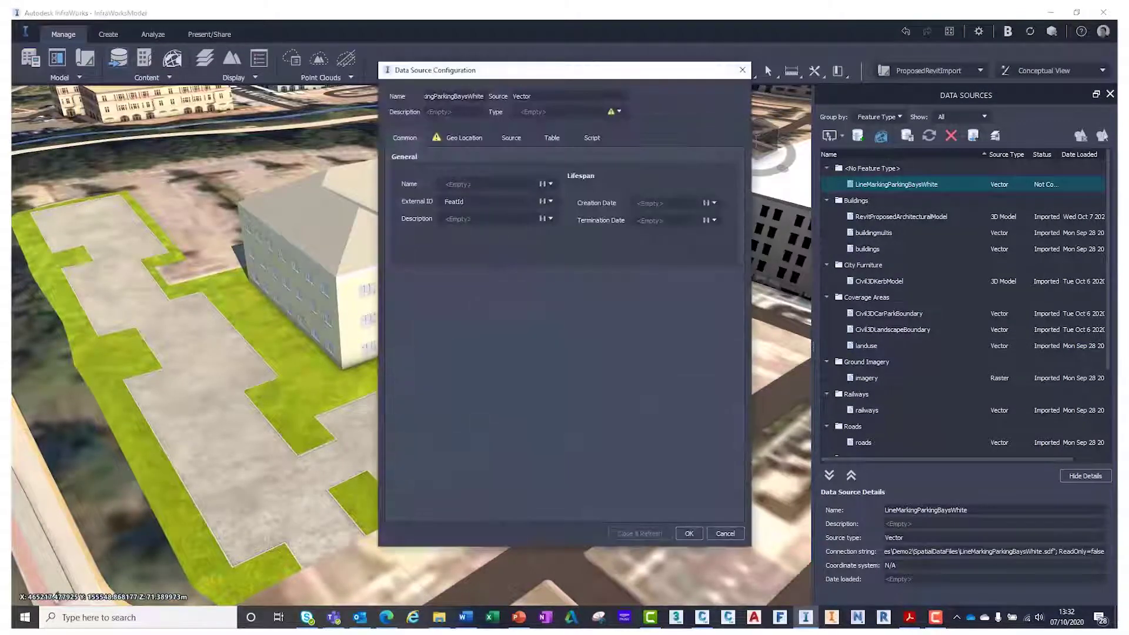
left_click(618, 113)
left_click(535, 146)
left_click(706, 313)
double_click(509, 238)
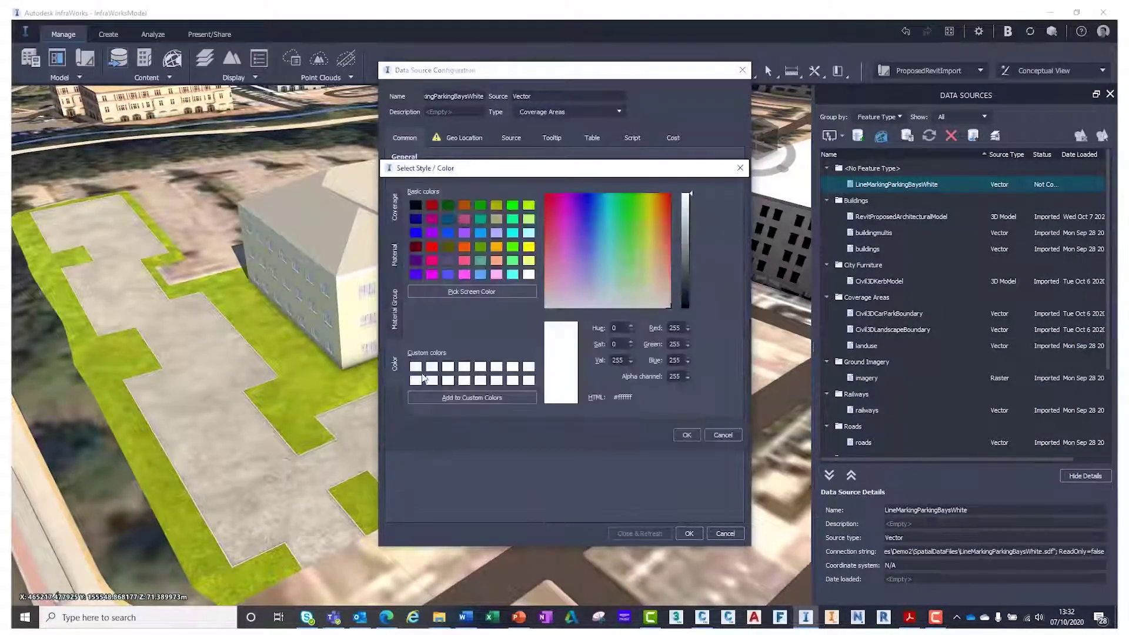
left_click(684, 435)
Step: Set British National Grid coordinates and a 0.1 m buffer, then close and refresh
left_click(461, 139)
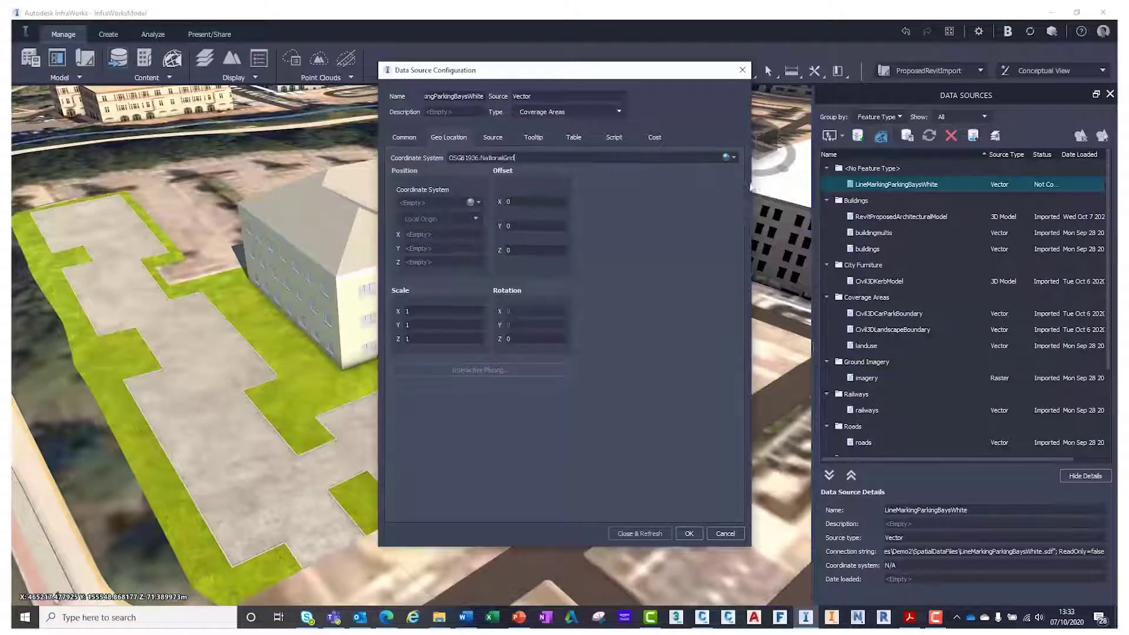
left_click(574, 136)
left_click(454, 357)
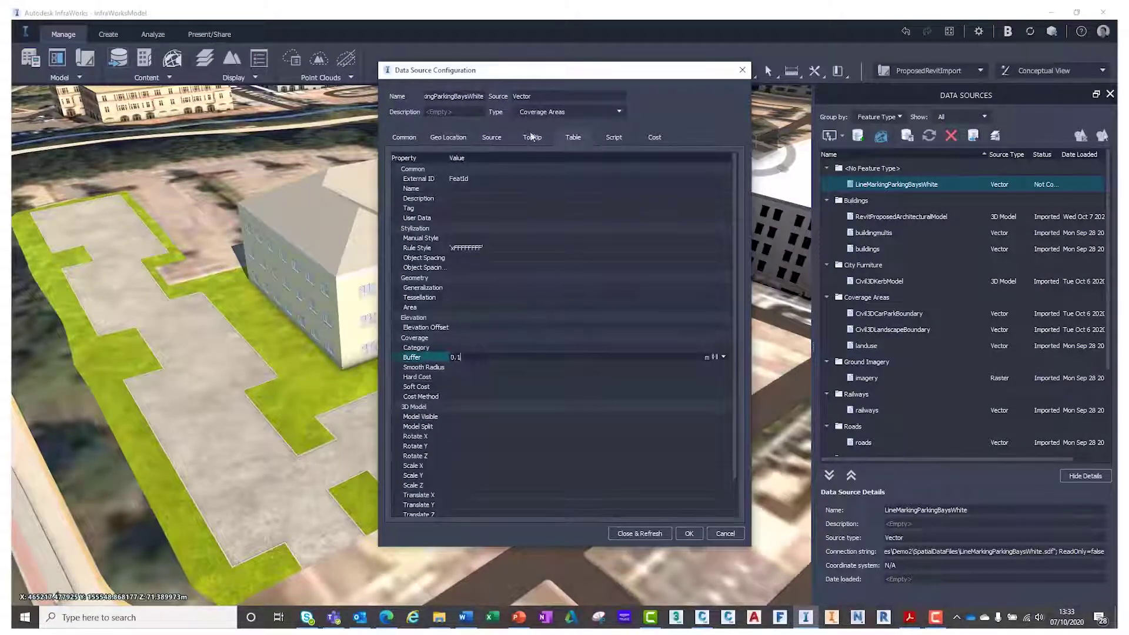
left_click(405, 137)
left_click(640, 533)
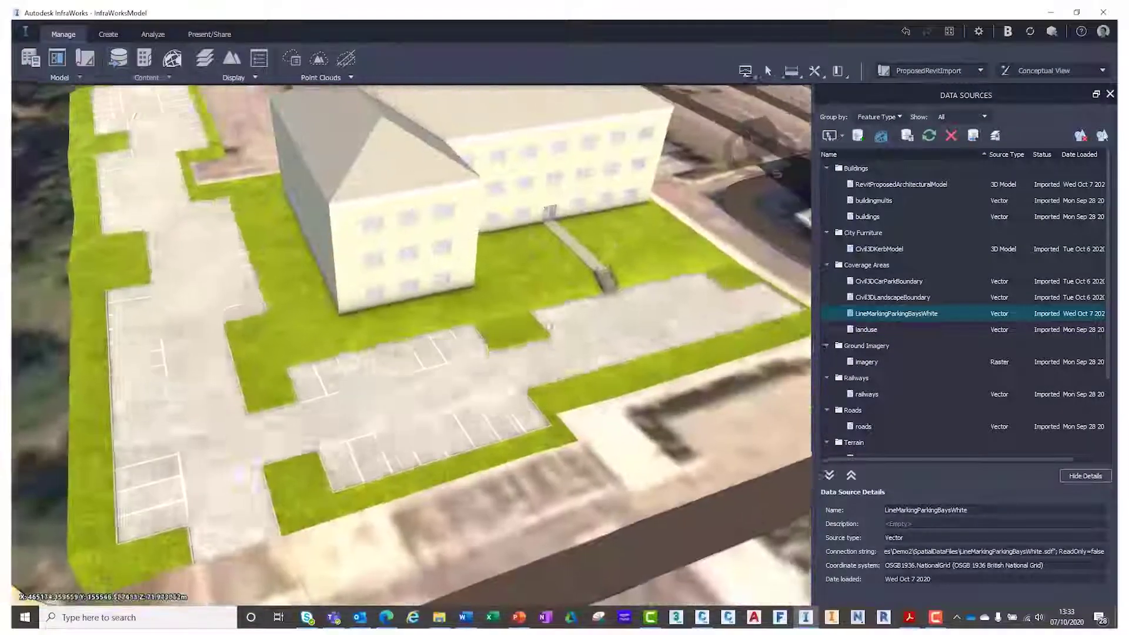
left_click(843, 137)
Step: Add LineMarkingParkingBaysYellow.sdf as an SDF data source
left_click(854, 306)
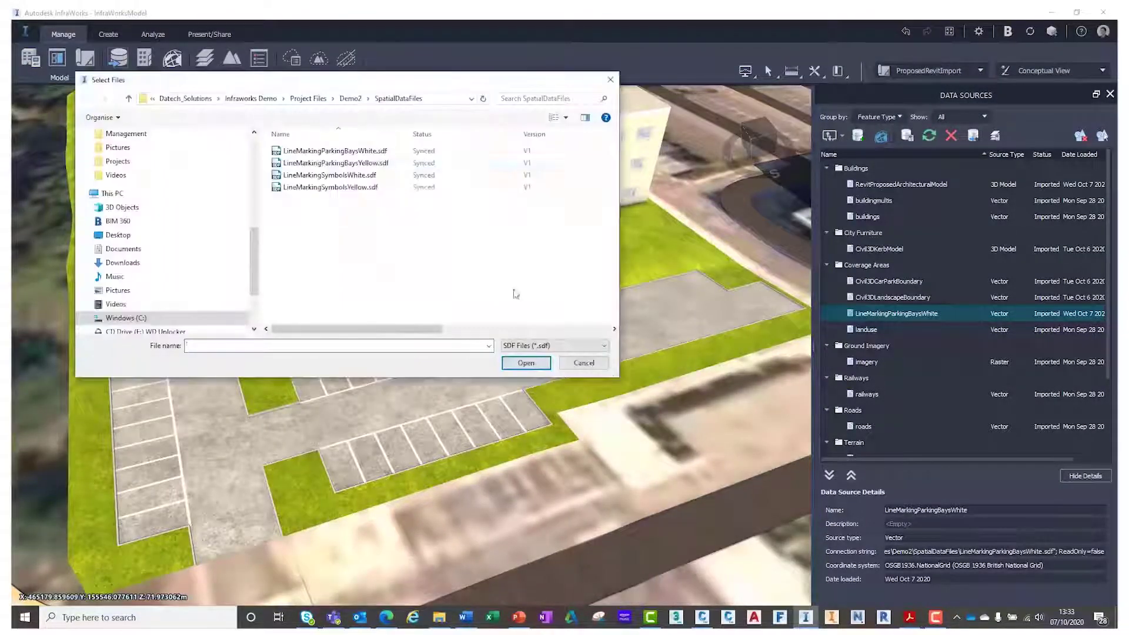
left_click(336, 163)
left_click(527, 363)
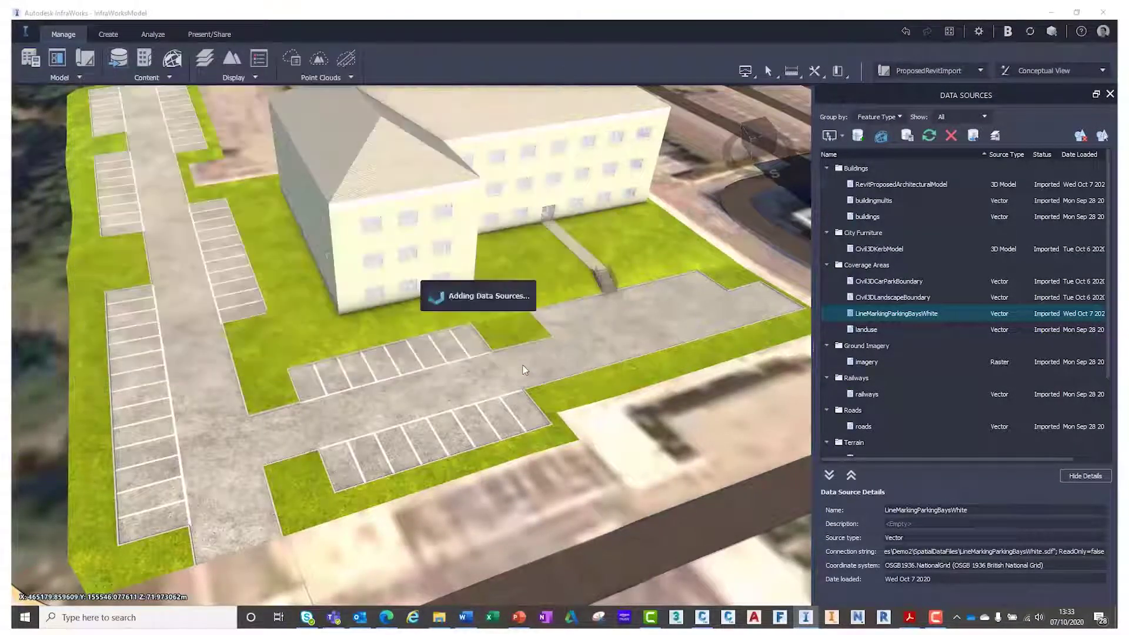
Step: Configure the yellow bays source as a Coverage Area with a yellow colour
double_click(916, 185)
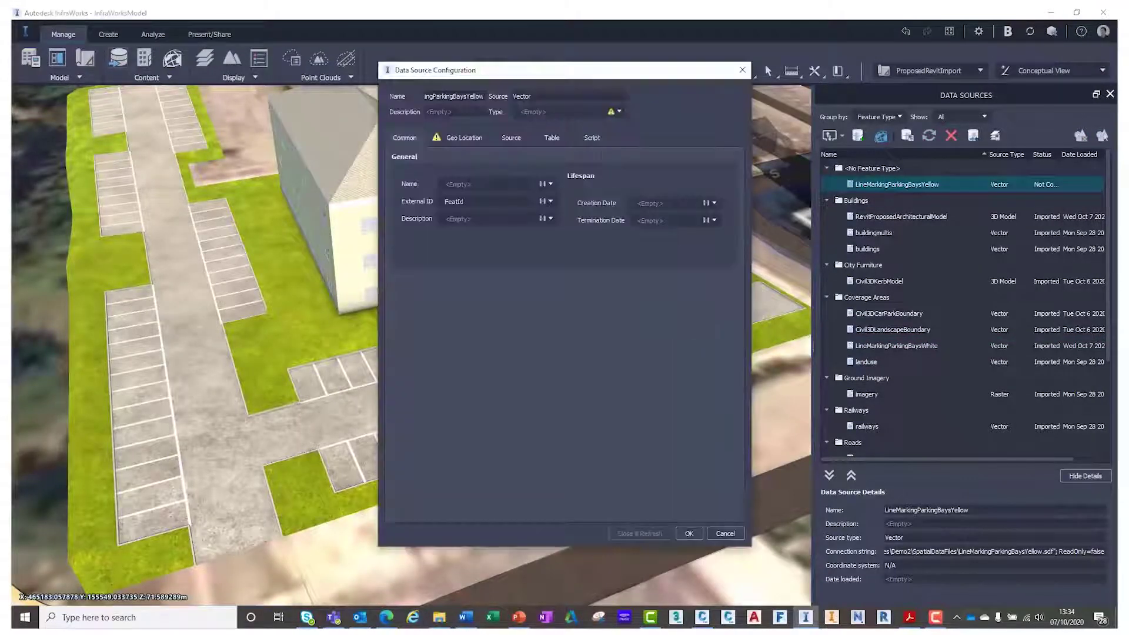
left_click(621, 113)
left_click(535, 145)
left_click(706, 315)
left_click(395, 365)
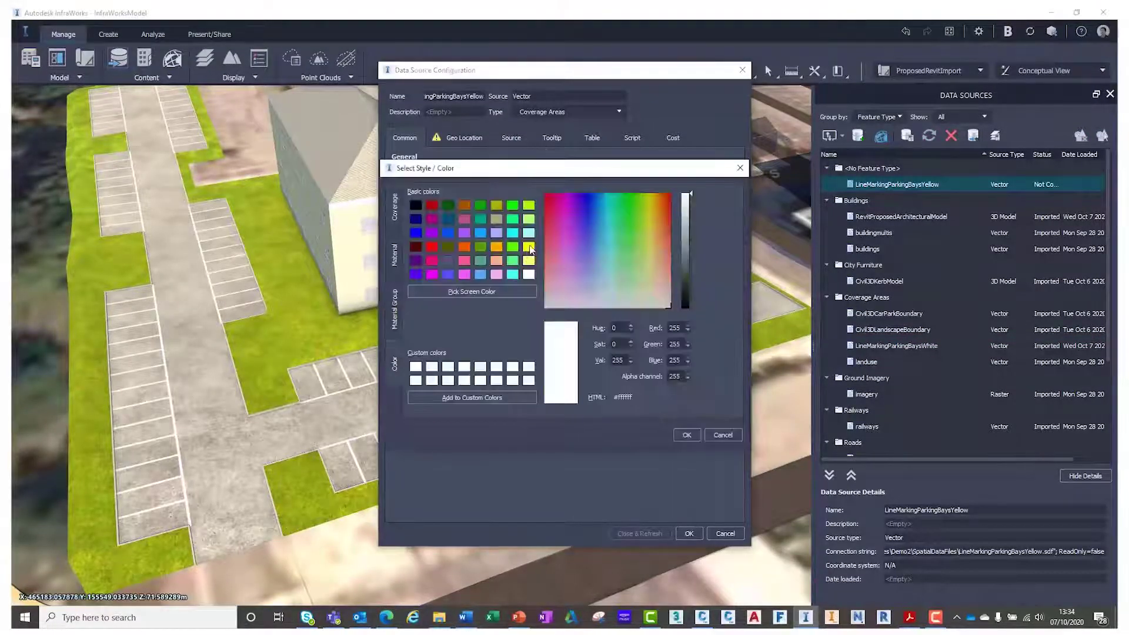
left_click(650, 195)
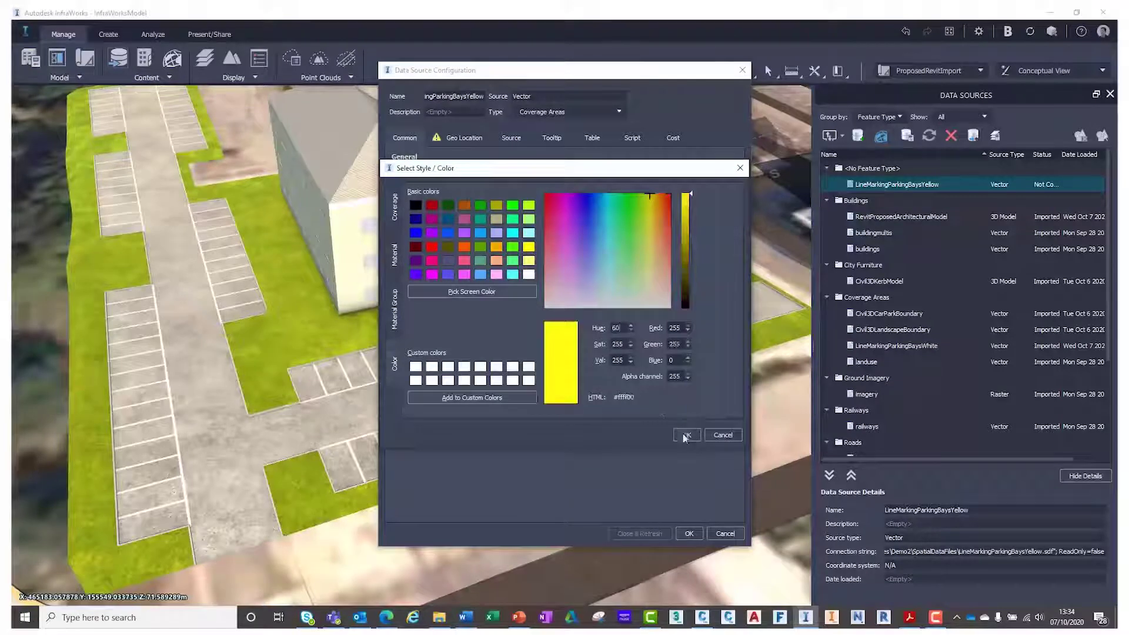
left_click(687, 434)
Step: Confirm British National Grid, set Buffer to 0.1, then close and refresh
left_click(464, 138)
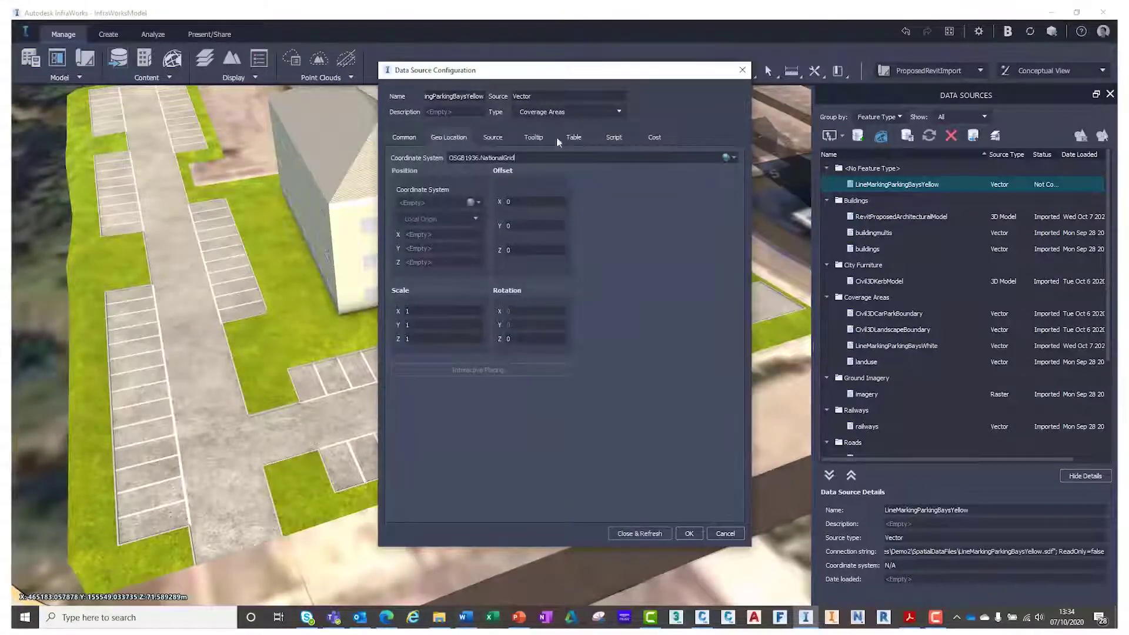
left_click(573, 137)
left_click(411, 356)
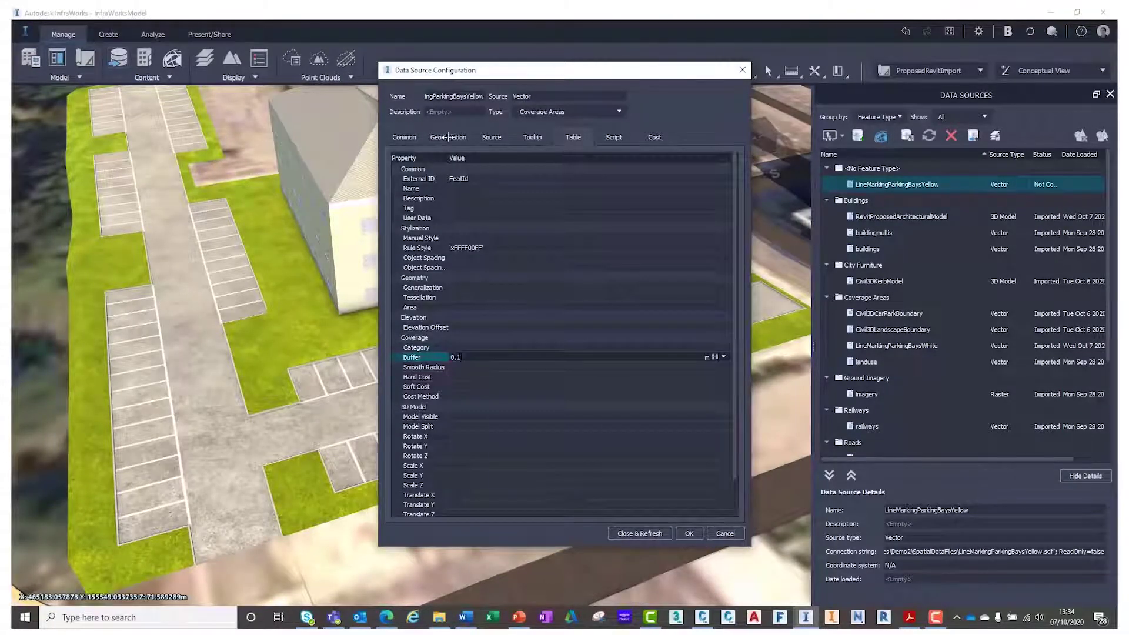
left_click(639, 534)
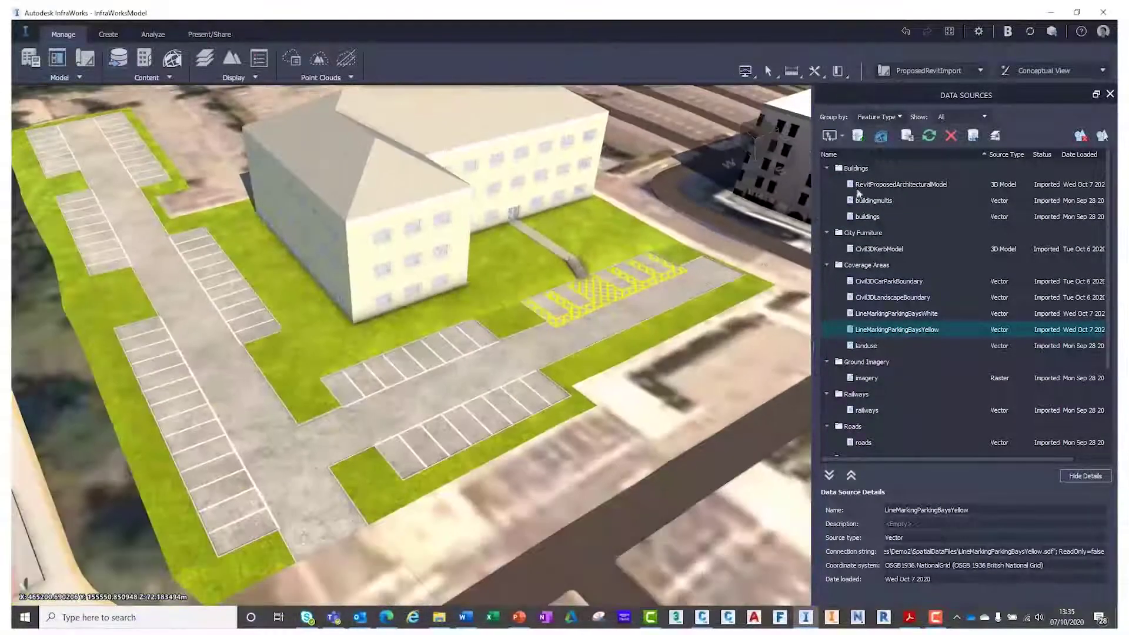
Step: Add LineMarkingSymbolsWhite.sdf and configure it as a white Coverage Area
left_click(843, 135)
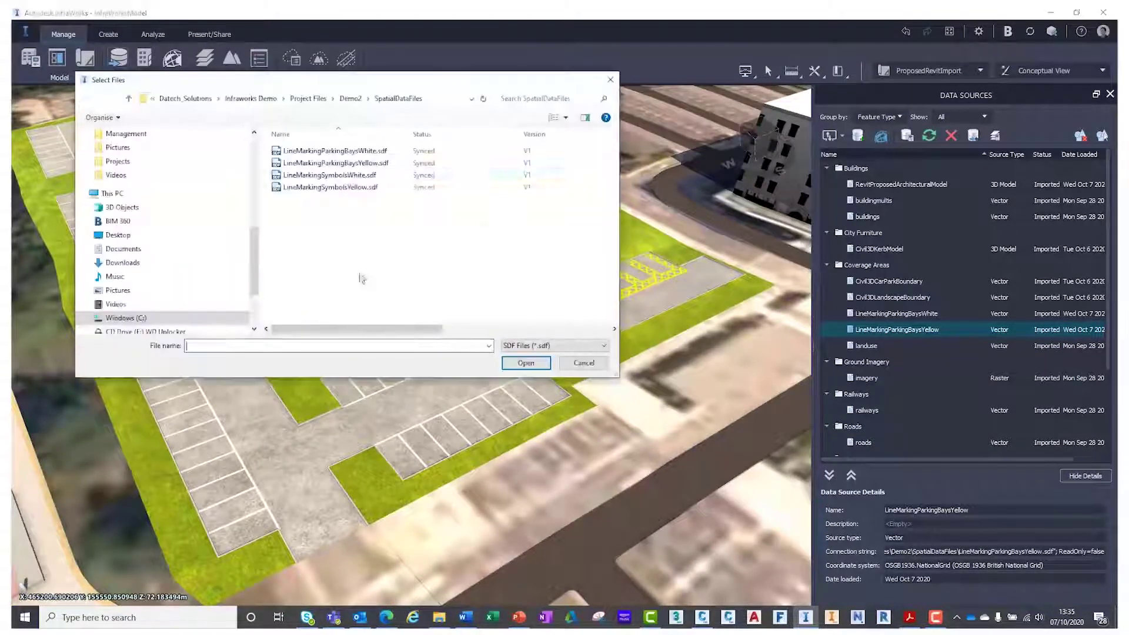
left_click(526, 364)
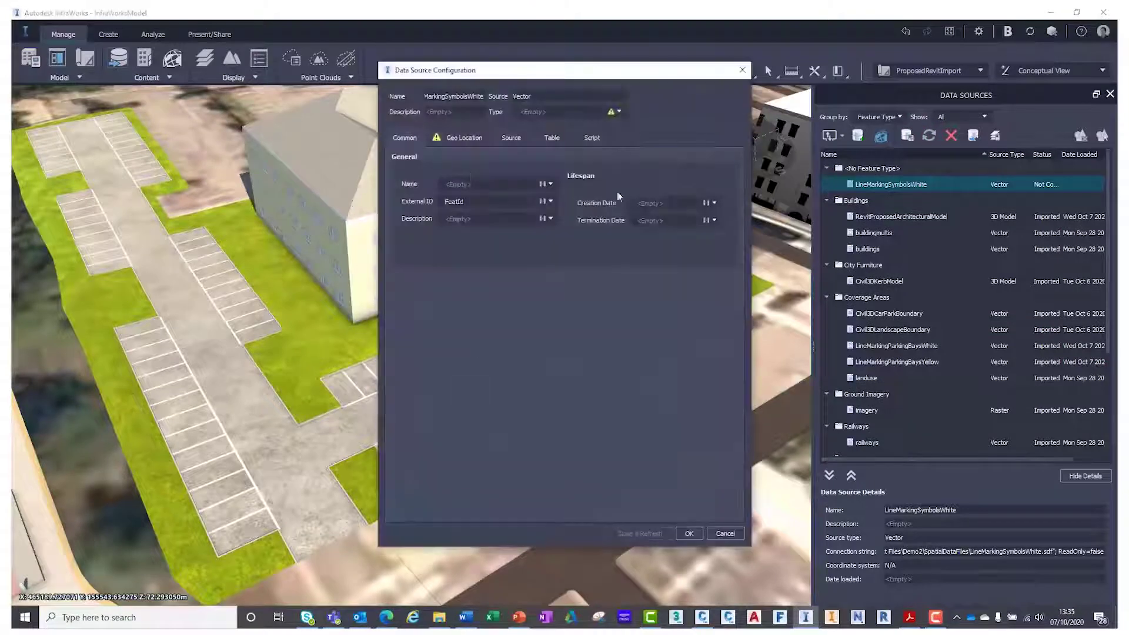
left_click(613, 111)
left_click(579, 148)
left_click(710, 320)
left_click(394, 364)
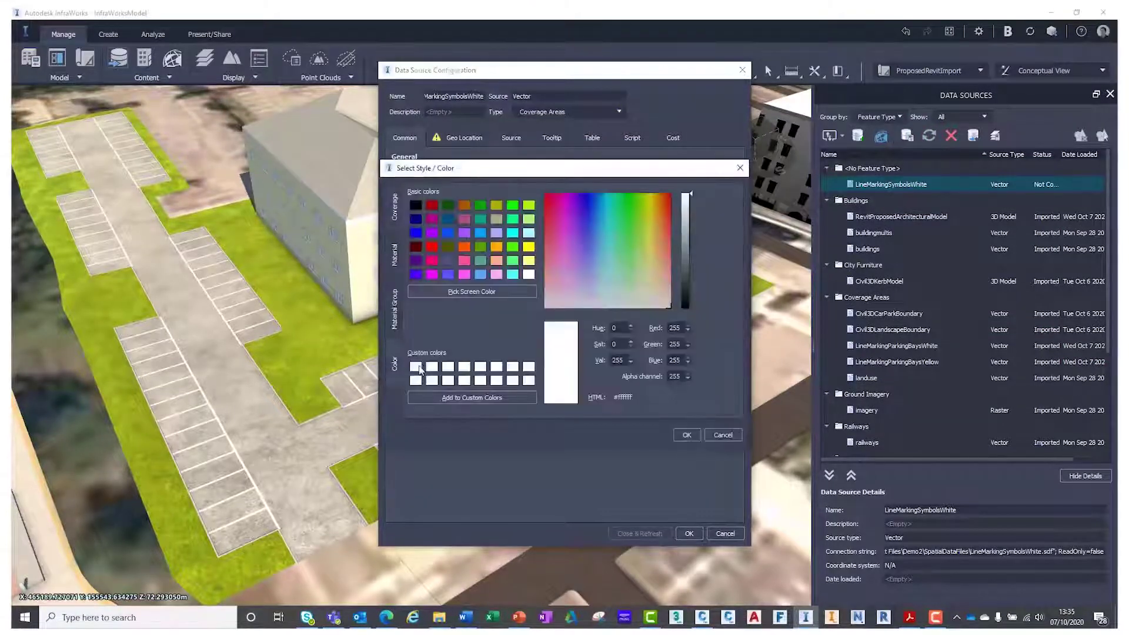
left_click(687, 435)
Step: Set the coordinate system to OSGB1936.NationalGrid, then close and refresh
left_click(465, 137)
left_click(731, 157)
left_click(766, 176)
left_click(639, 533)
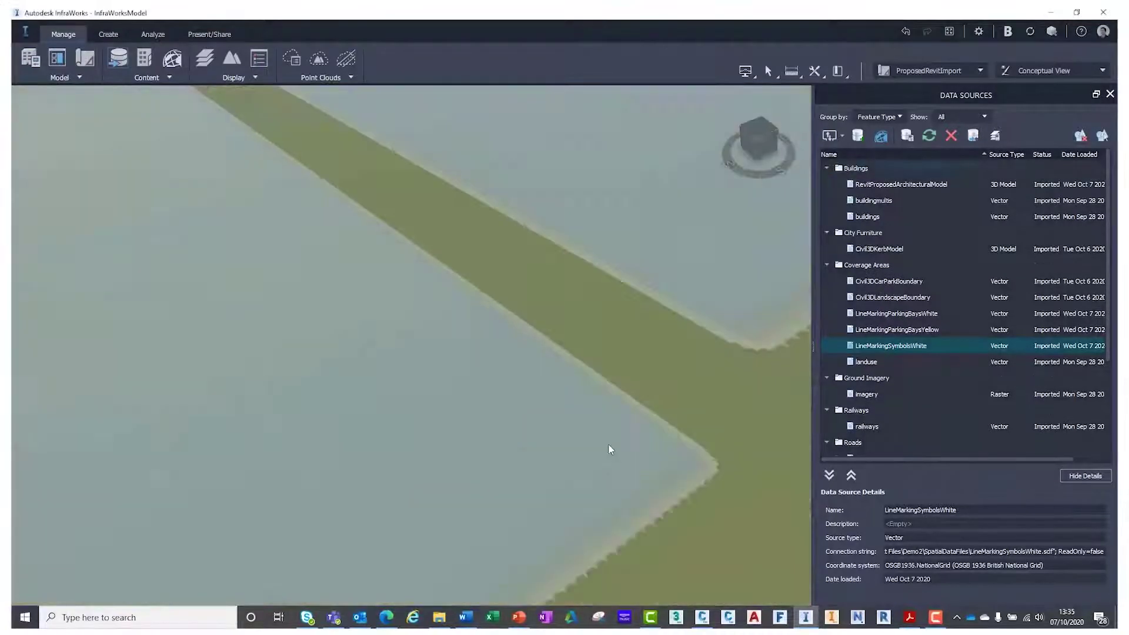
scroll(609, 449, "down", 1)
scroll(609, 449, "down", 2)
scroll(607, 450, "down", 3)
scroll(605, 452, "down", 2)
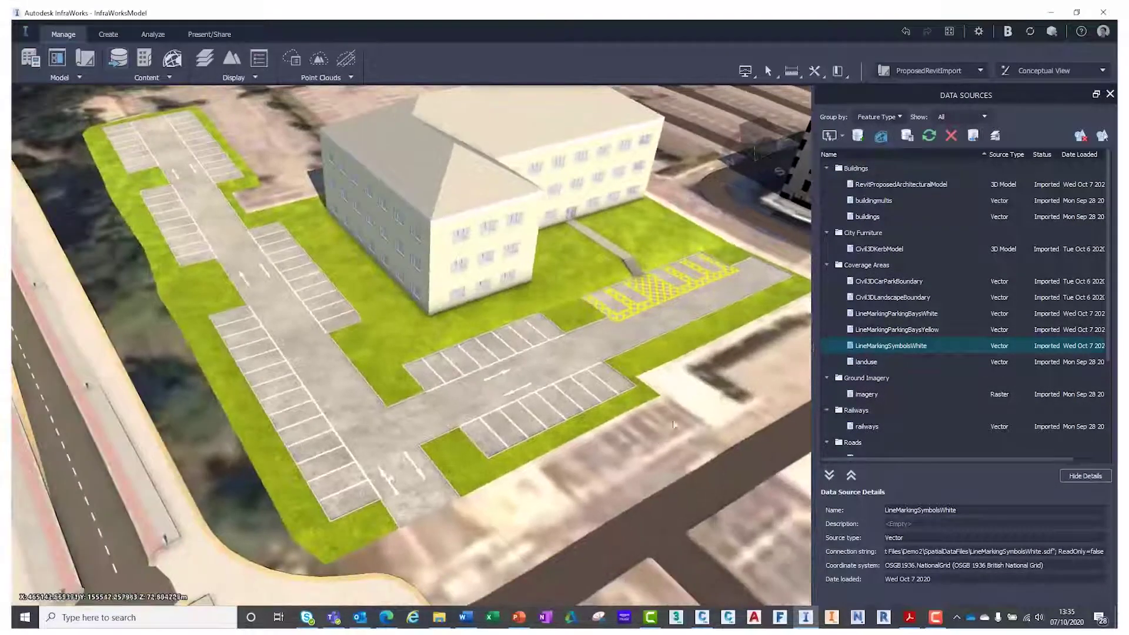
left_click(830, 135)
Step: Add LineMarkingSymbolsYellow.sdf as an SDF data source
left_click(868, 311)
left_click(330, 187)
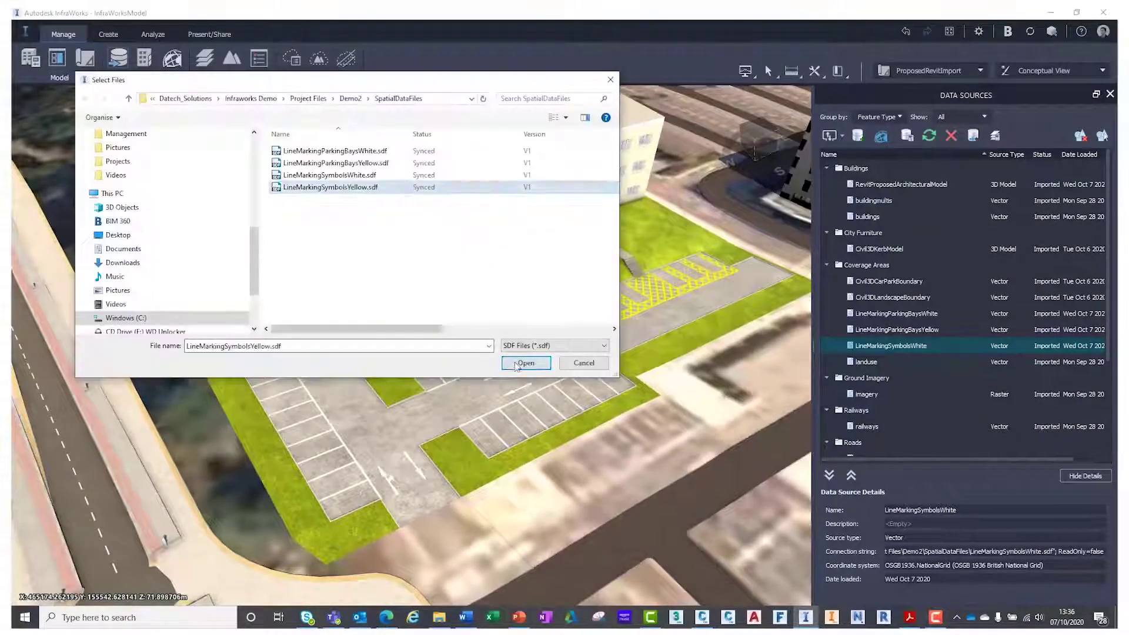
left_click(526, 363)
Step: Configure the yellow symbols source as a Coverage Area coloured yellow
double_click(917, 192)
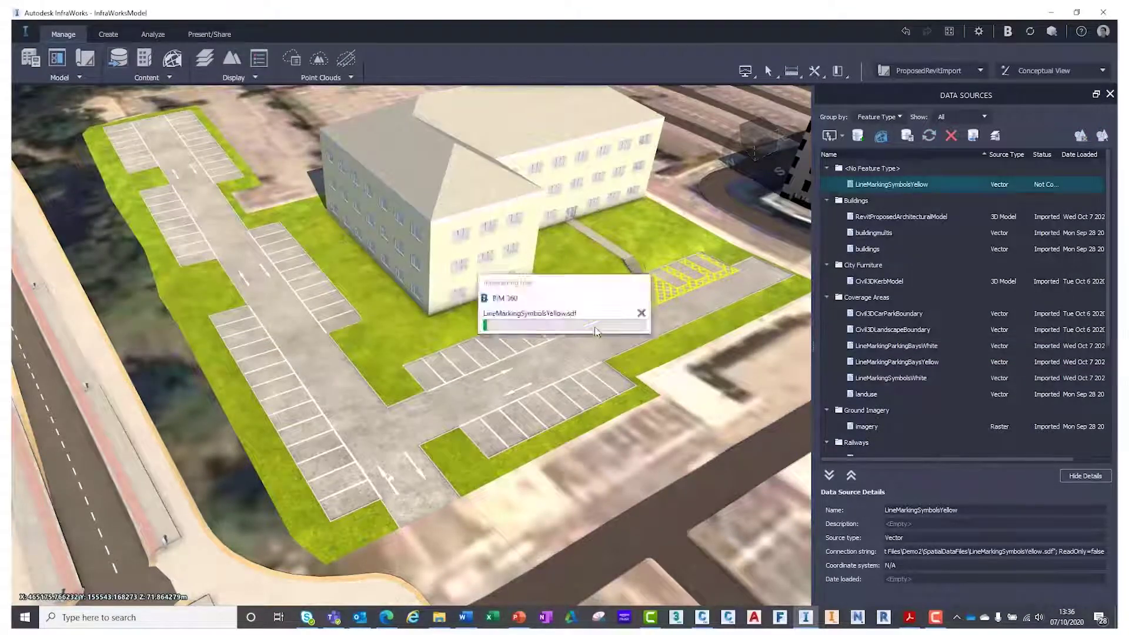
left_click(615, 112)
left_click(534, 145)
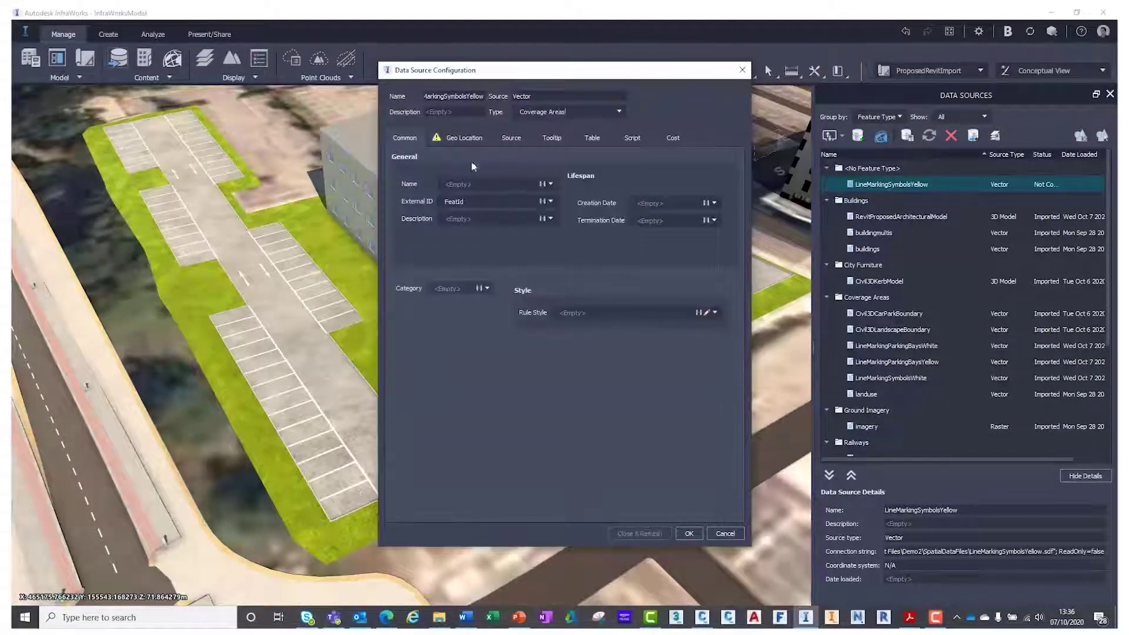
left_click(706, 312)
left_click(535, 239)
left_click(689, 437)
Step: Fill in the Geo Location coordinate system, then close and refresh
left_click(459, 138)
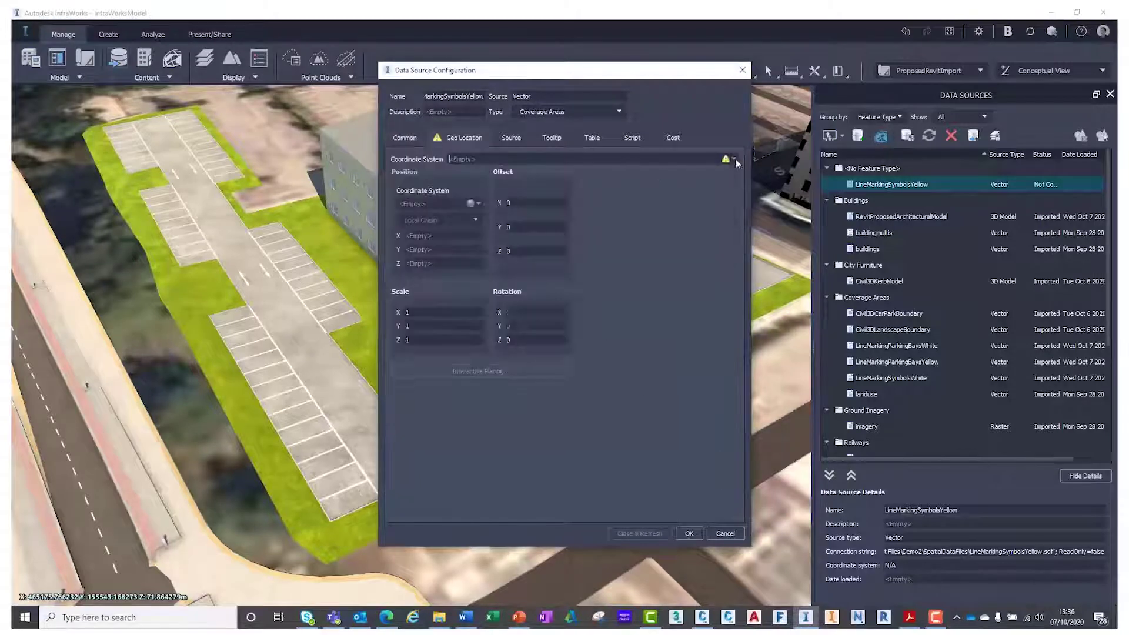
type("LL84")
left_click(405, 136)
left_click(635, 535)
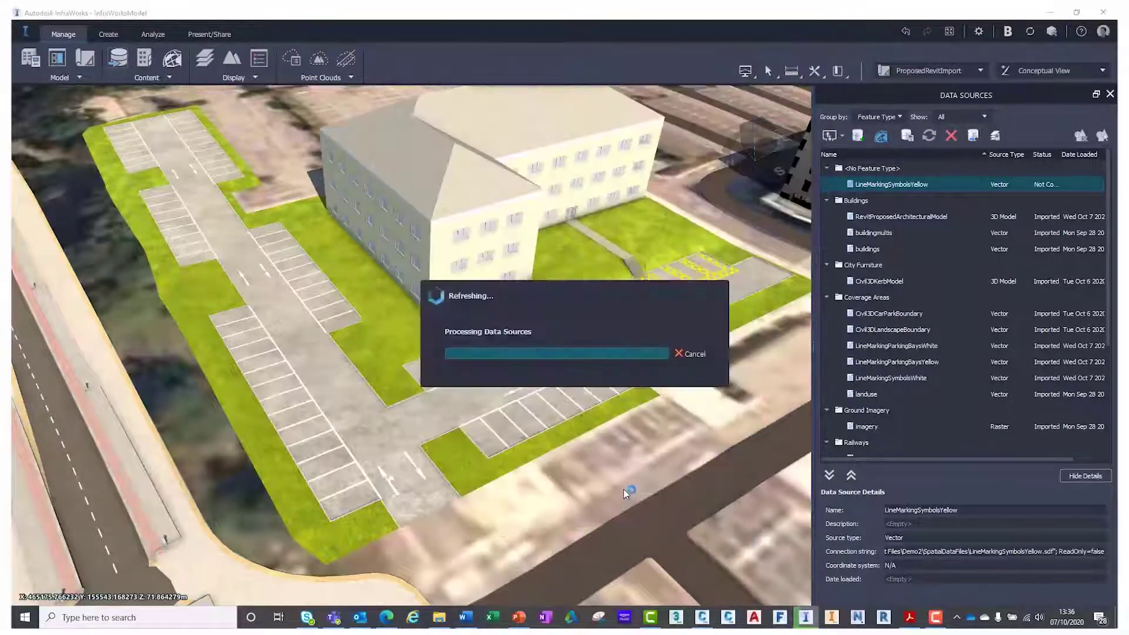